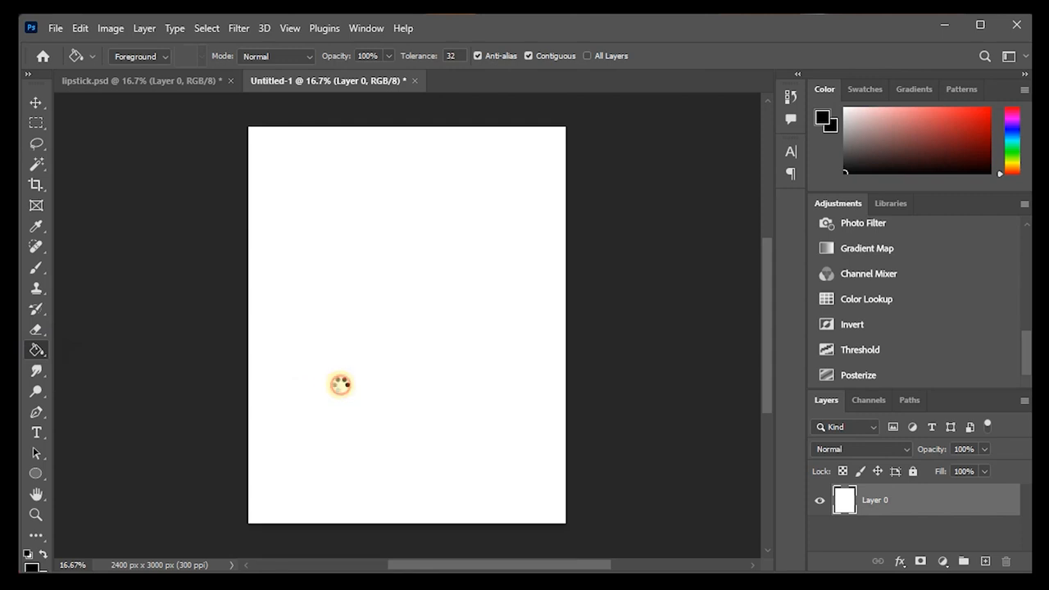
- Fill the blank canvas with black and bring the woman-with-red-lipstick image into it, positioned over the upper part
{"action": "left_click", "coordinate": [35, 102]}
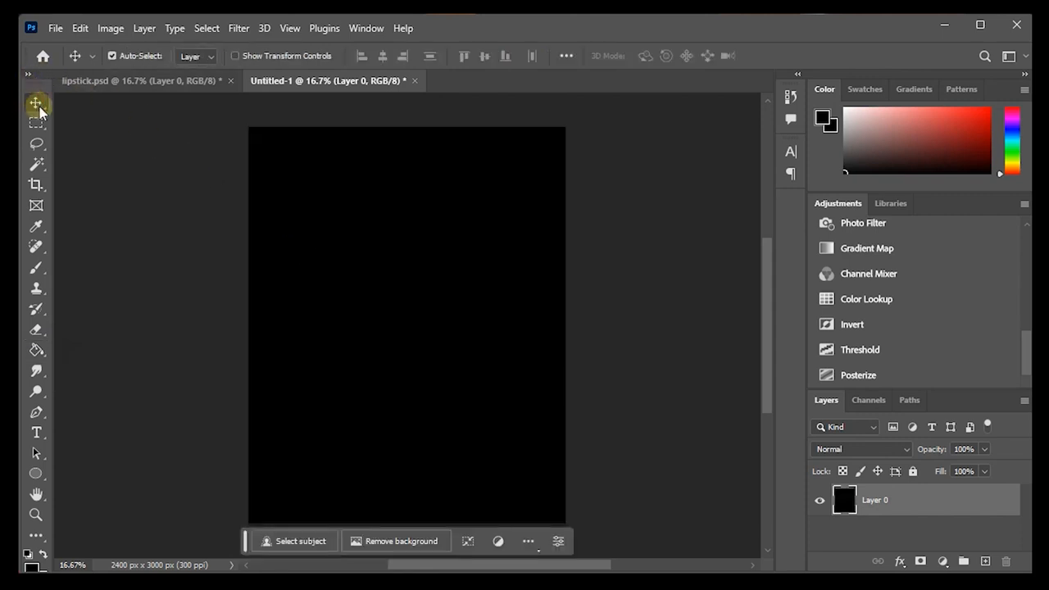
{"action": "scroll", "coordinate": [473, 352], "scroll_direction": "down", "scroll_amount": 1}
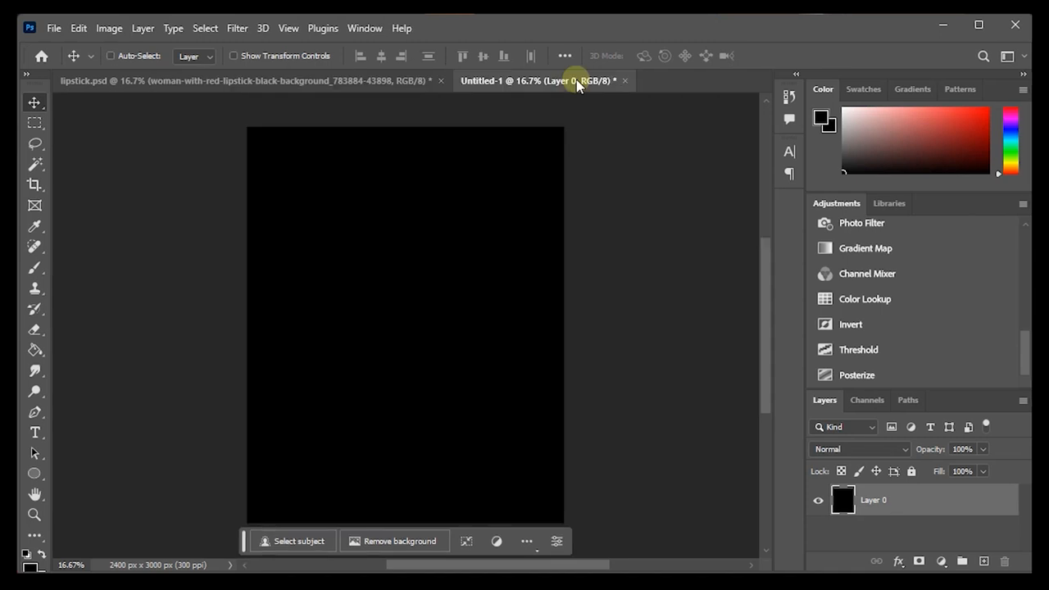
{"action": "left_click_drag", "start_coordinate": [573, 78], "coordinate": [525, 173]}
{"action": "left_click_drag", "start_coordinate": [521, 235], "coordinate": [517, 197]}
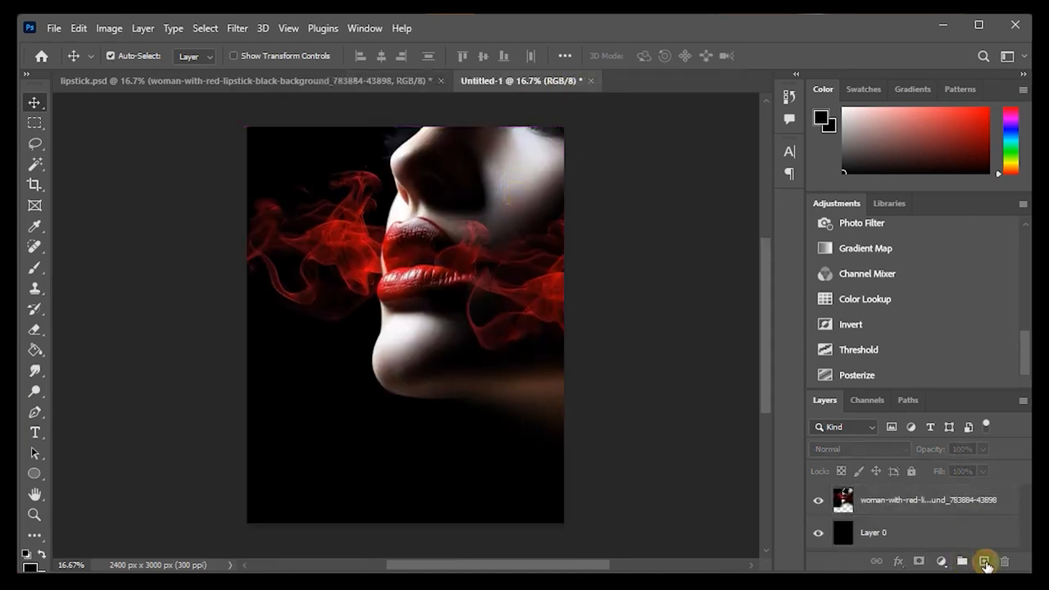
- On a new layer, draw a linear gradient from dark red (710c14) to transparent, running upward from the poster's lower edge
{"action": "left_click", "coordinate": [984, 561]}
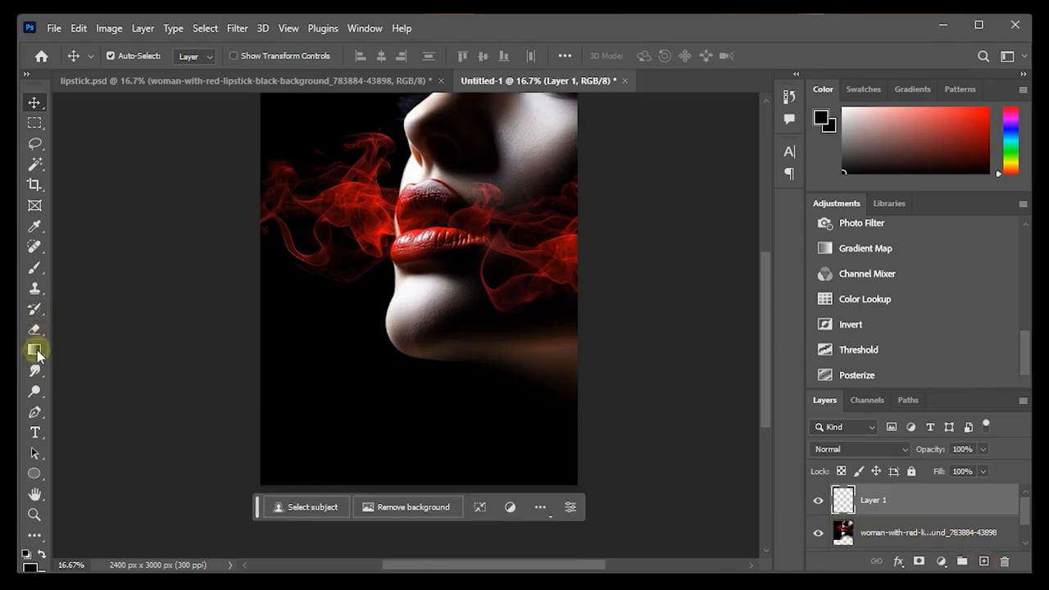
{"action": "left_click", "coordinate": [35, 350]}
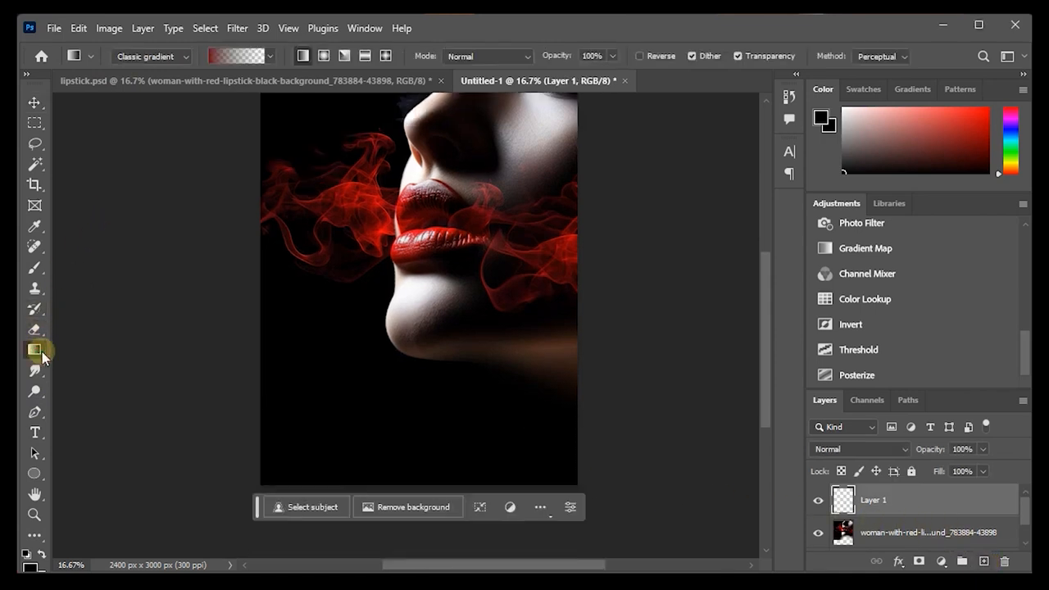
{"action": "left_click", "coordinate": [243, 56]}
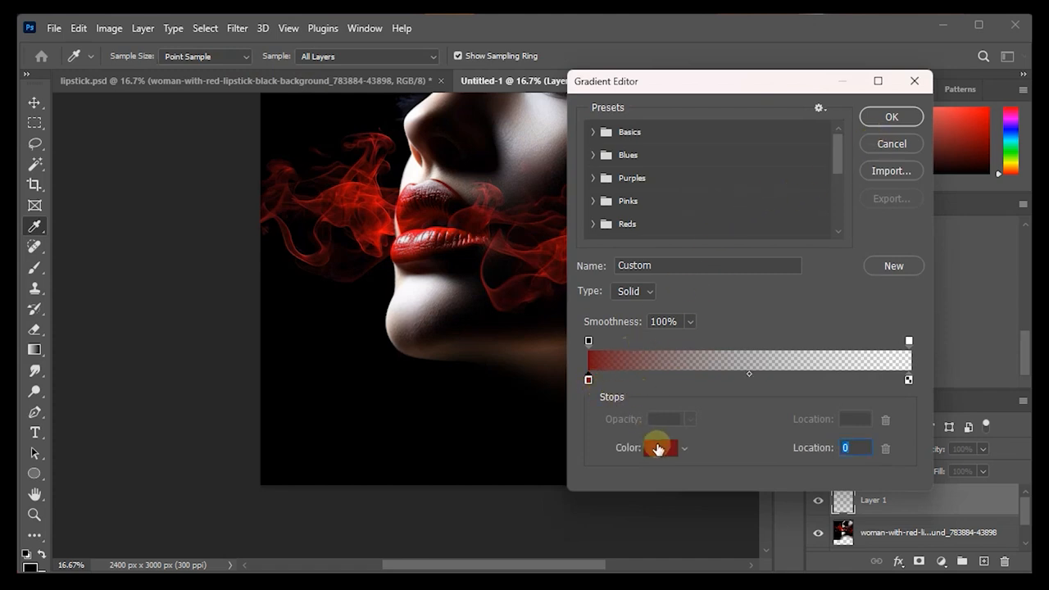
{"action": "left_click", "coordinate": [659, 449]}
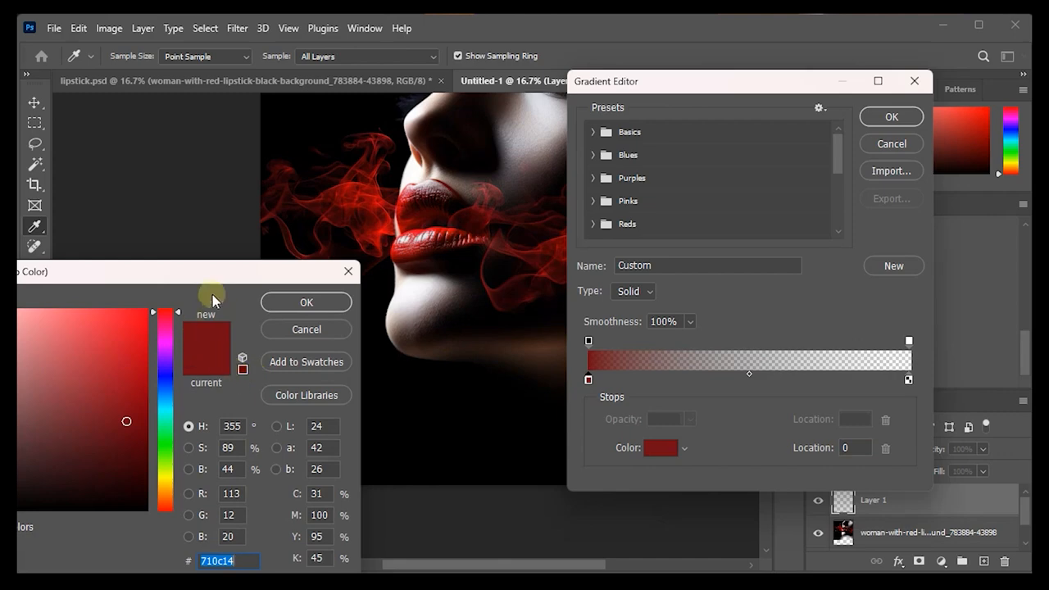
{"action": "left_click", "coordinate": [328, 301]}
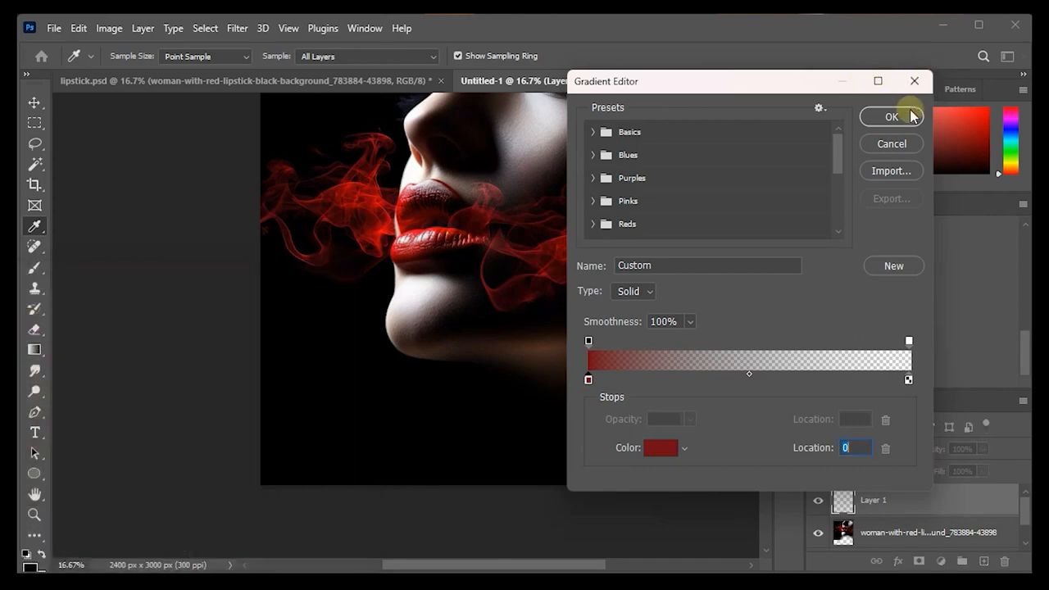
{"action": "left_click", "coordinate": [901, 116]}
{"action": "left_click_drag", "start_coordinate": [433, 484], "coordinate": [441, 210]}
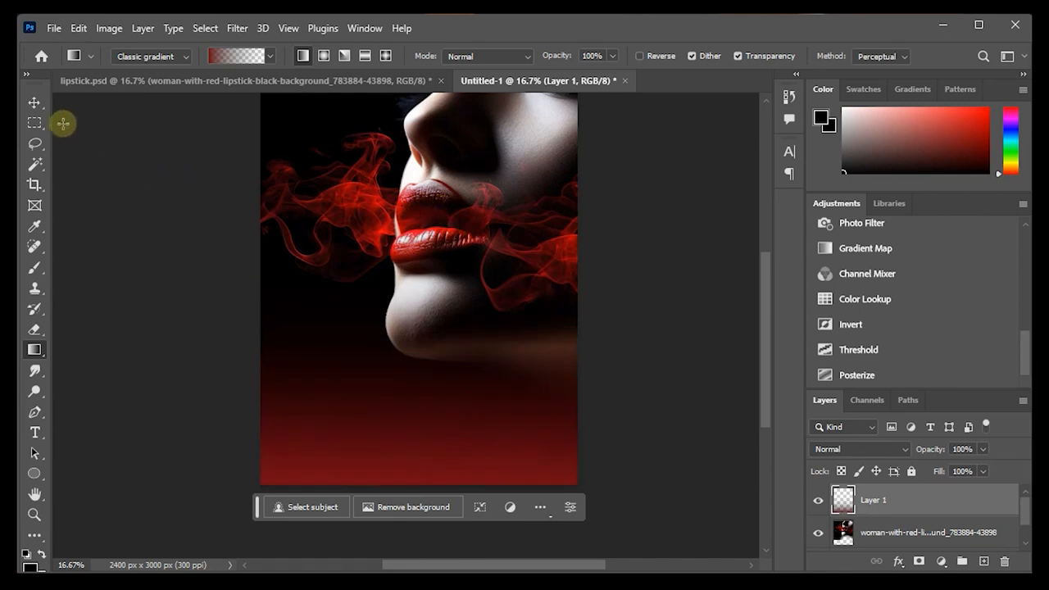
- Rotate the gradient layer to about -62°, stretch its height to about 153% and position it over the poster's lower left area
{"action": "left_click", "coordinate": [36, 103]}
{"action": "key", "text": "ctrl+t"}
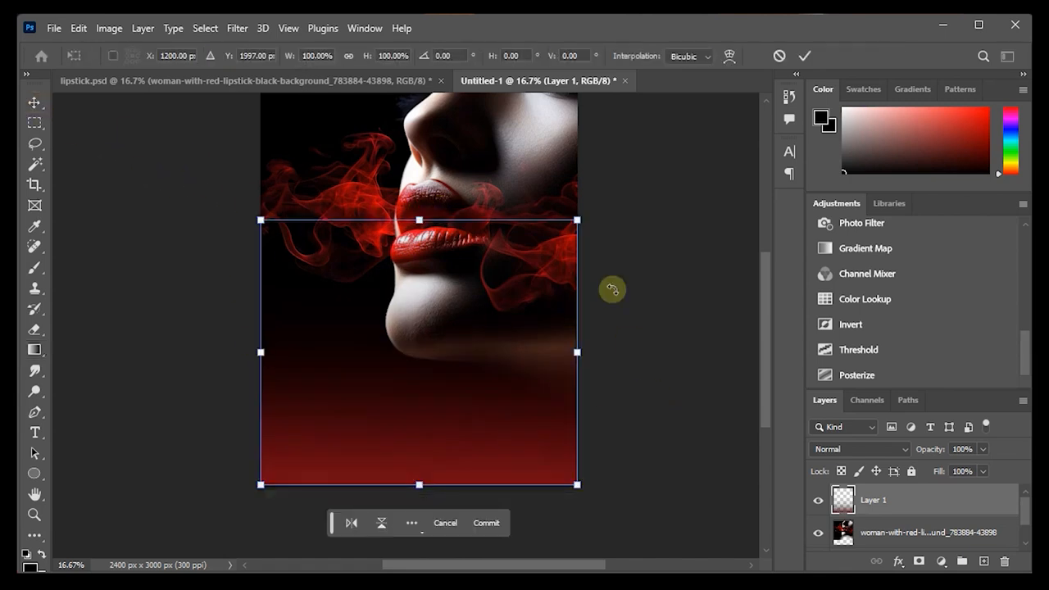
{"action": "left_click_drag", "start_coordinate": [607, 220], "coordinate": [237, 178]}
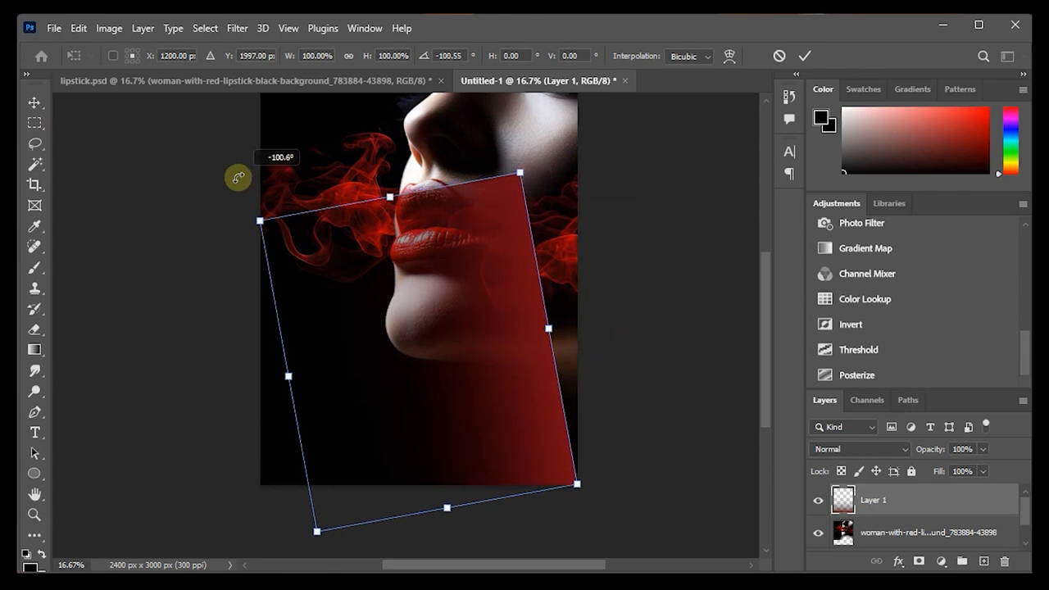
{"action": "left_click_drag", "start_coordinate": [289, 377], "coordinate": [142, 405]}
{"action": "left_click_drag", "start_coordinate": [425, 428], "coordinate": [399, 471]}
{"action": "left_click_drag", "start_coordinate": [530, 248], "coordinate": [593, 332]}
{"action": "mouse_move", "coordinate": [496, 380]}
{"action": "left_mouse_down"}
{"action": "mouse_move", "coordinate": [477, 402]}
{"action": "mouse_move", "coordinate": [480, 393]}
{"action": "left_mouse_up"}
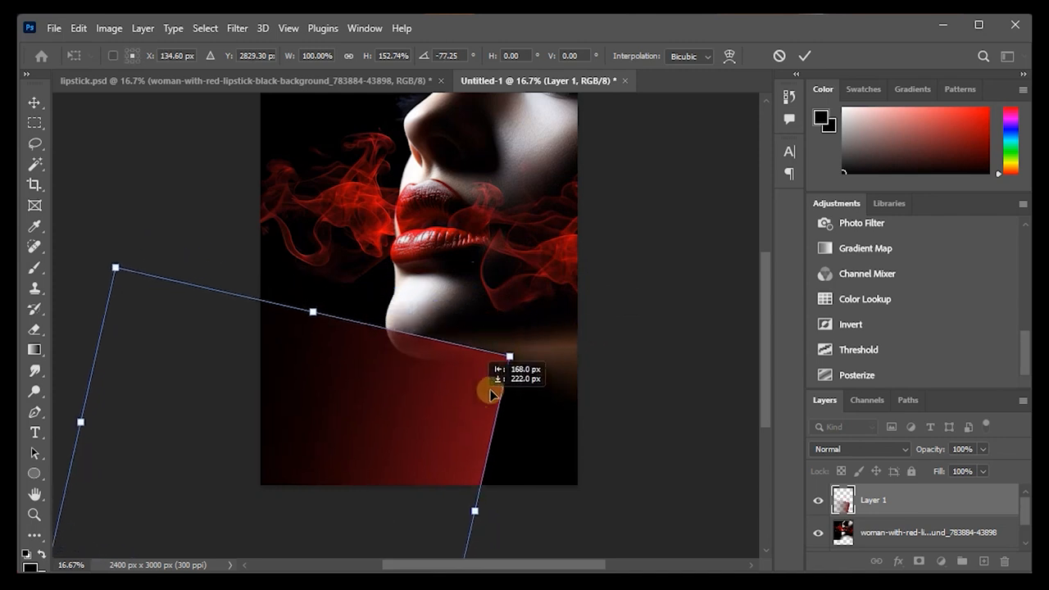
{"action": "mouse_move", "coordinate": [559, 368]}
{"action": "left_mouse_down"}
{"action": "mouse_move", "coordinate": [566, 446]}
{"action": "mouse_move", "coordinate": [520, 434]}
{"action": "mouse_move", "coordinate": [445, 370]}
{"action": "mouse_move", "coordinate": [481, 379]}
{"action": "left_mouse_up"}
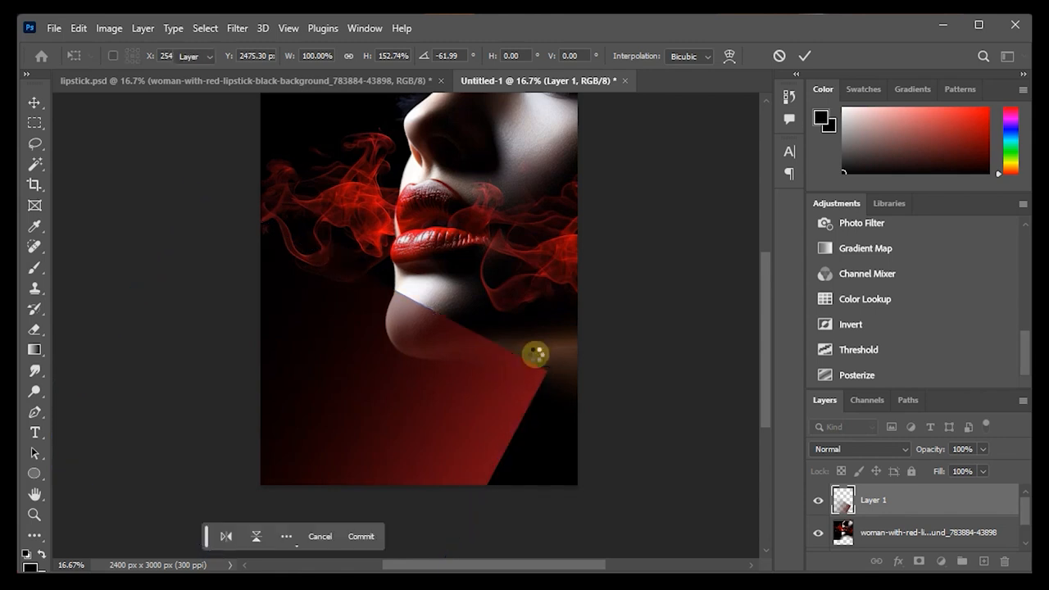
{"action": "key", "text": "Return"}
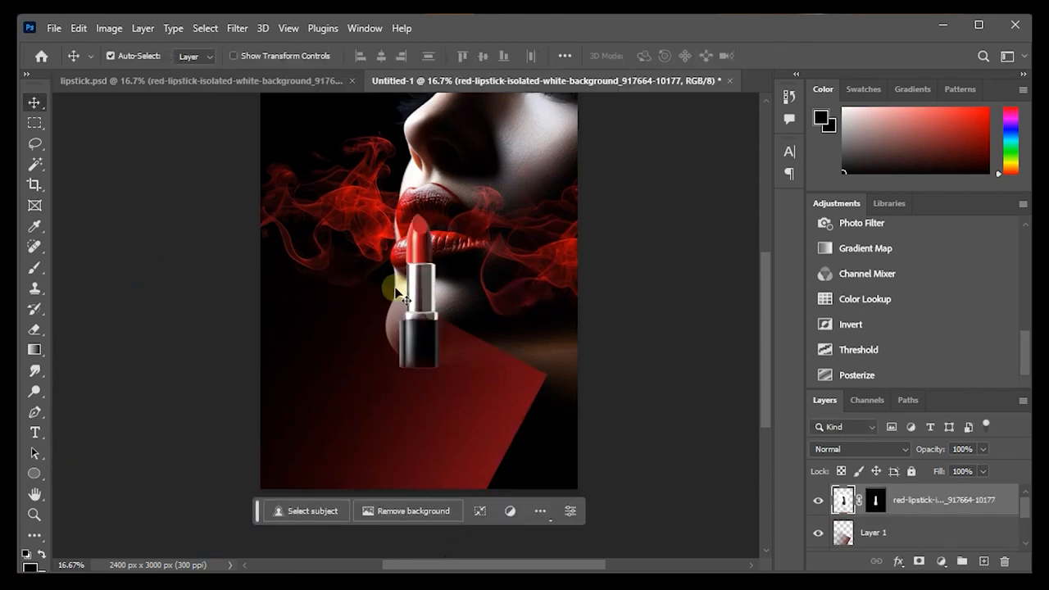
- Place the upright red lipstick and the cream smear at the poster's lower left, with the smear layer beneath the lipstick
{"action": "mouse_move", "coordinate": [403, 298]}
{"action": "left_mouse_down"}
{"action": "mouse_move", "coordinate": [356, 346]}
{"action": "mouse_move", "coordinate": [319, 358]}
{"action": "mouse_move", "coordinate": [340, 327]}
{"action": "left_mouse_up"}
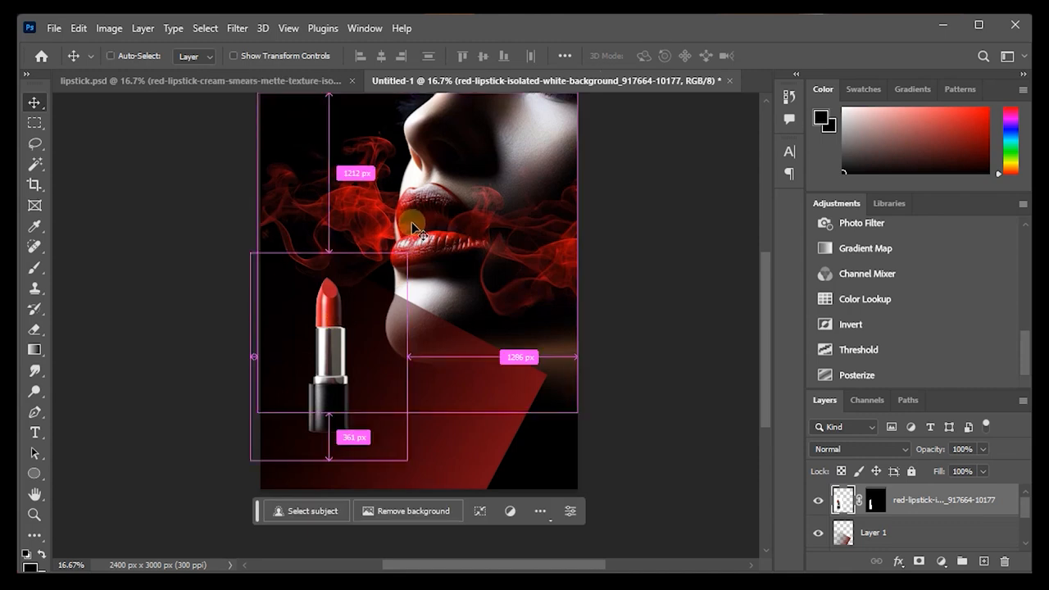
{"action": "key", "text": "ctrl+v"}
{"action": "mouse_move", "coordinate": [432, 297]}
{"action": "left_mouse_down"}
{"action": "mouse_move", "coordinate": [336, 361]}
{"action": "mouse_move", "coordinate": [335, 346]}
{"action": "mouse_move", "coordinate": [340, 358]}
{"action": "left_mouse_up"}
{"action": "left_click_drag", "start_coordinate": [902, 502], "coordinate": [901, 537]}
{"action": "left_click_drag", "start_coordinate": [365, 353], "coordinate": [360, 357]}
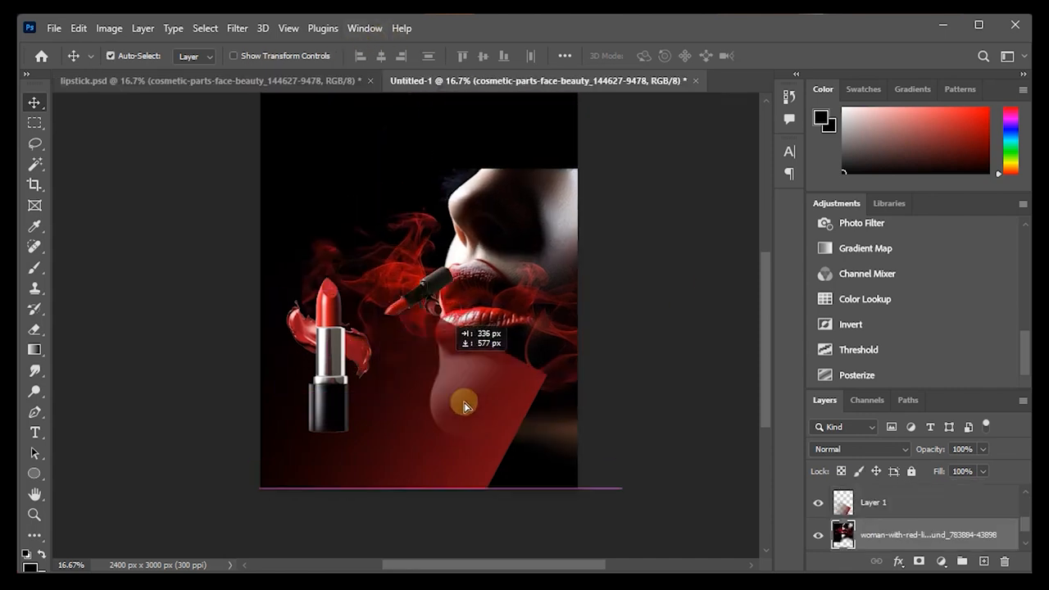
- Place the cosmetic-parts lipstick image in the poster's lower right corner
{"action": "mouse_move", "coordinate": [464, 403]}
{"action": "left_mouse_down"}
{"action": "mouse_move", "coordinate": [478, 410]}
{"action": "mouse_move", "coordinate": [478, 400]}
{"action": "left_mouse_up"}
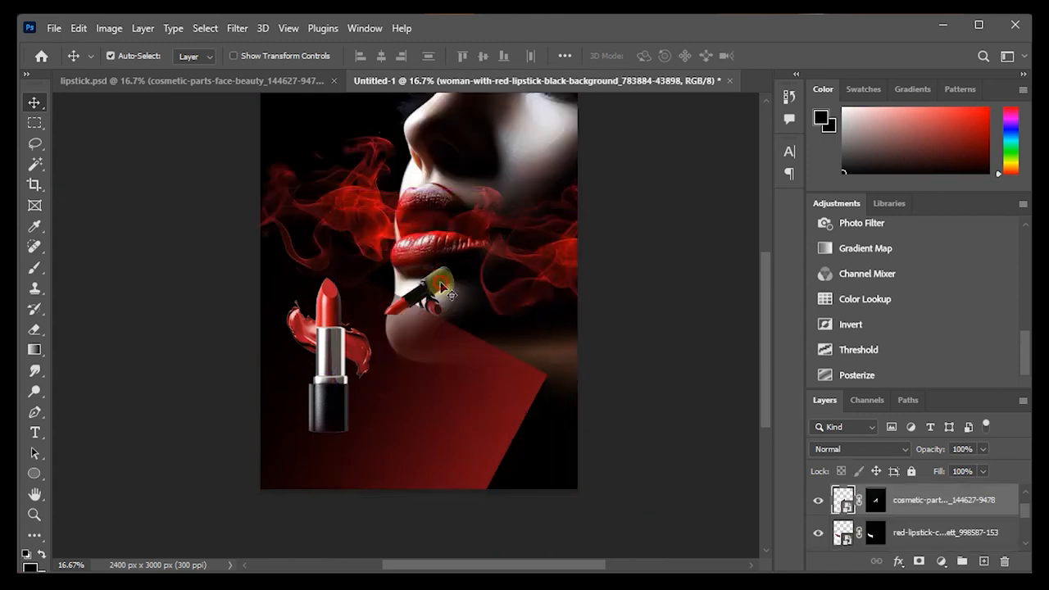
{"action": "left_click_drag", "start_coordinate": [452, 303], "coordinate": [564, 457]}
{"action": "key", "text": "ctrl"}
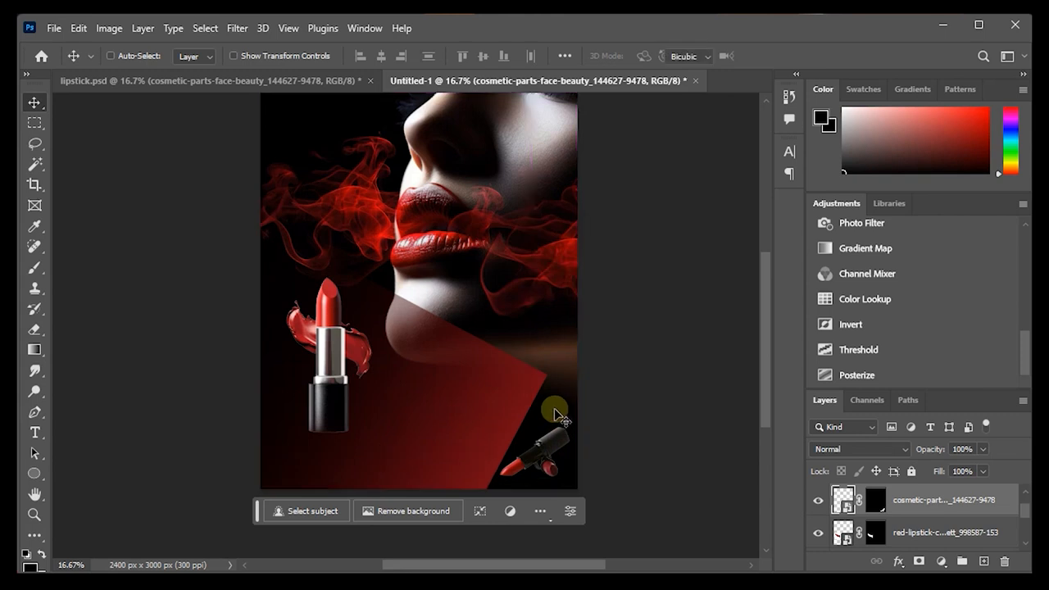
- Scale the small corner lipstick image proportionally to about 85.7%
{"action": "key", "text": "ctrl+t"}
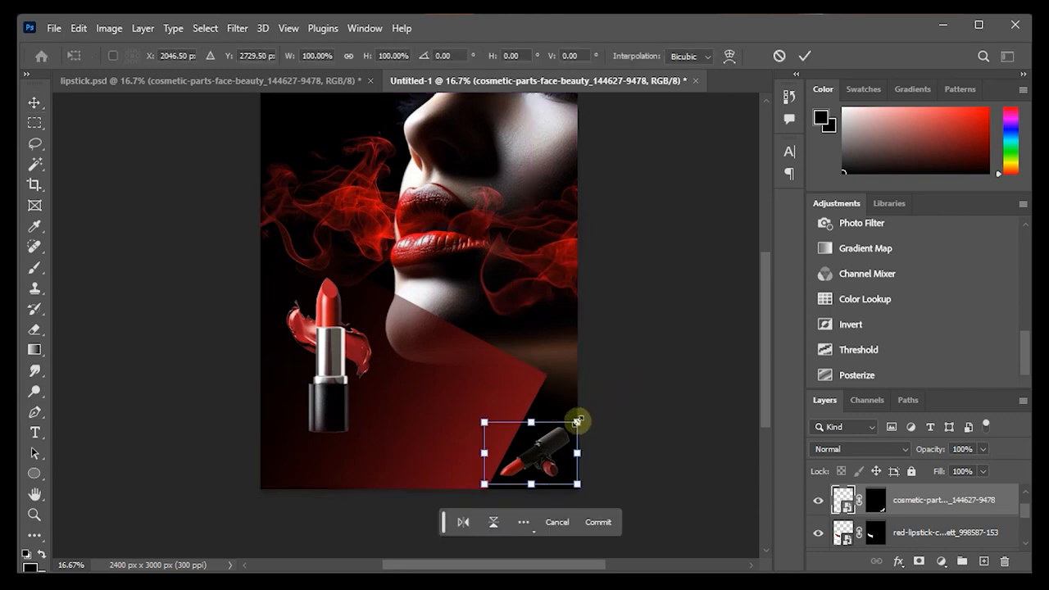
{"action": "left_click_drag", "start_coordinate": [577, 421], "coordinate": [577, 429]}
{"action": "key", "text": "ctrl+z"}
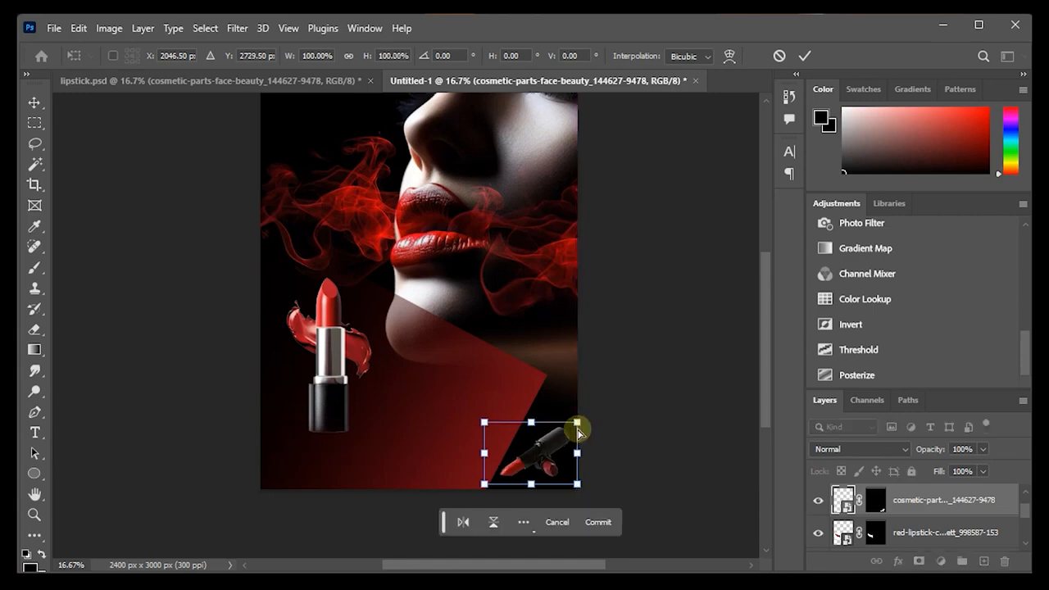
{"action": "left_click", "coordinate": [352, 57]}
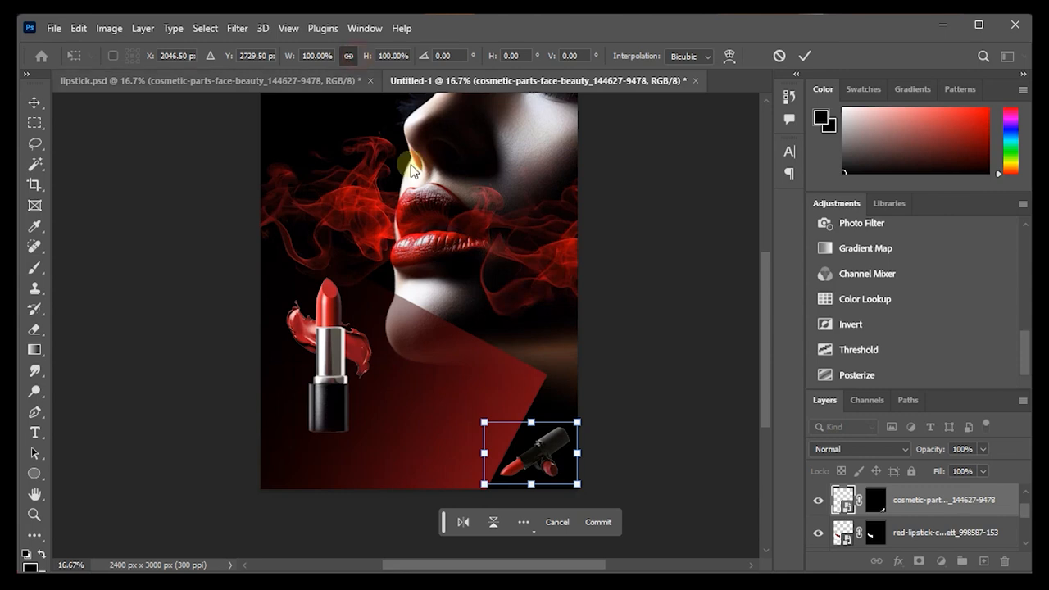
{"action": "left_click_drag", "start_coordinate": [577, 422], "coordinate": [564, 444]}
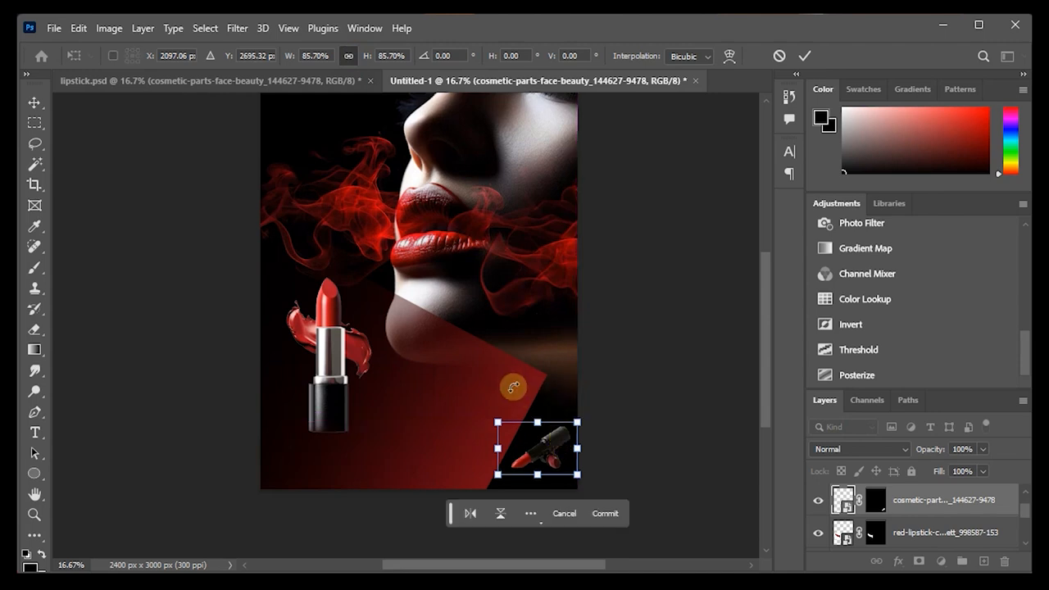
{"action": "key", "text": "Return"}
- Shift the red gradient shape slightly left and set its layer to Exclusion blending at 82% opacity
{"action": "left_click", "coordinate": [502, 378]}
{"action": "left_click_drag", "start_coordinate": [517, 379], "coordinate": [499, 378]}
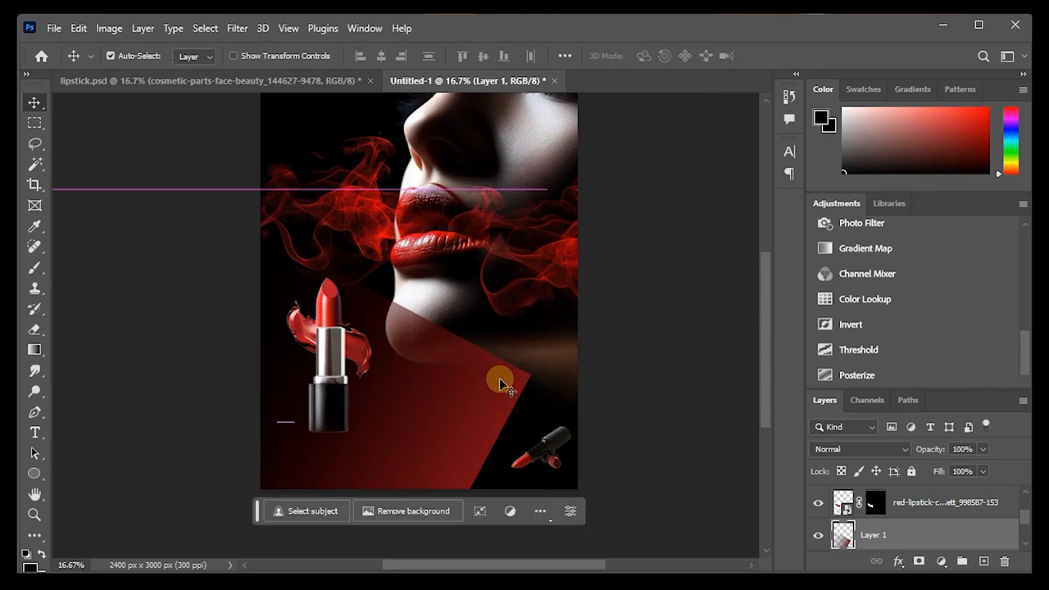
{"action": "key", "text": "alt+shift+x"}
{"action": "left_click", "coordinate": [982, 472]}
{"action": "left_click_drag", "start_coordinate": [968, 491], "coordinate": [994, 492]}
{"action": "left_click", "coordinate": [982, 452]}
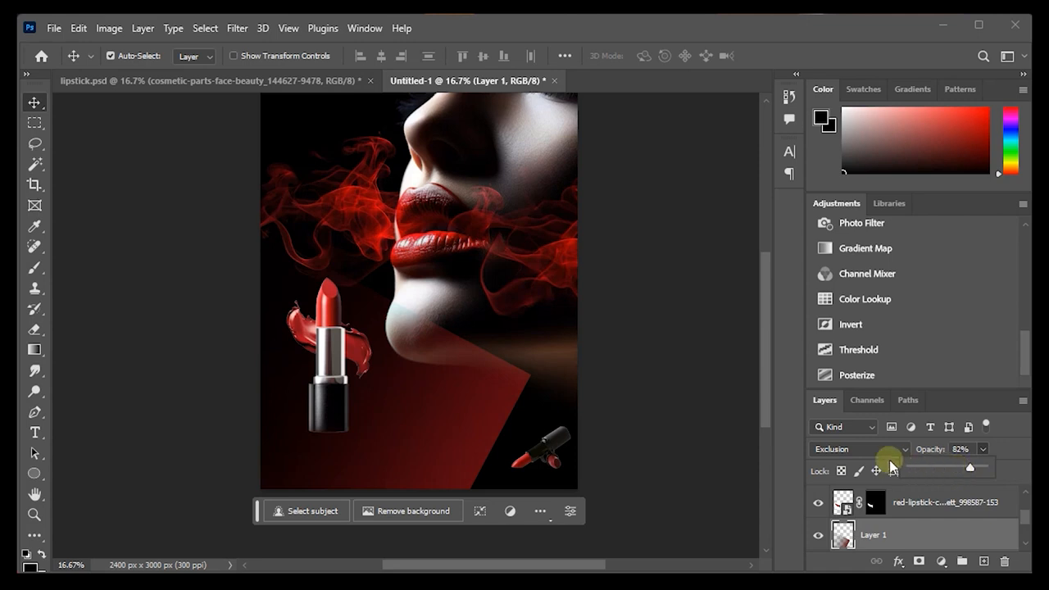
{"action": "left_click", "coordinate": [725, 426]}
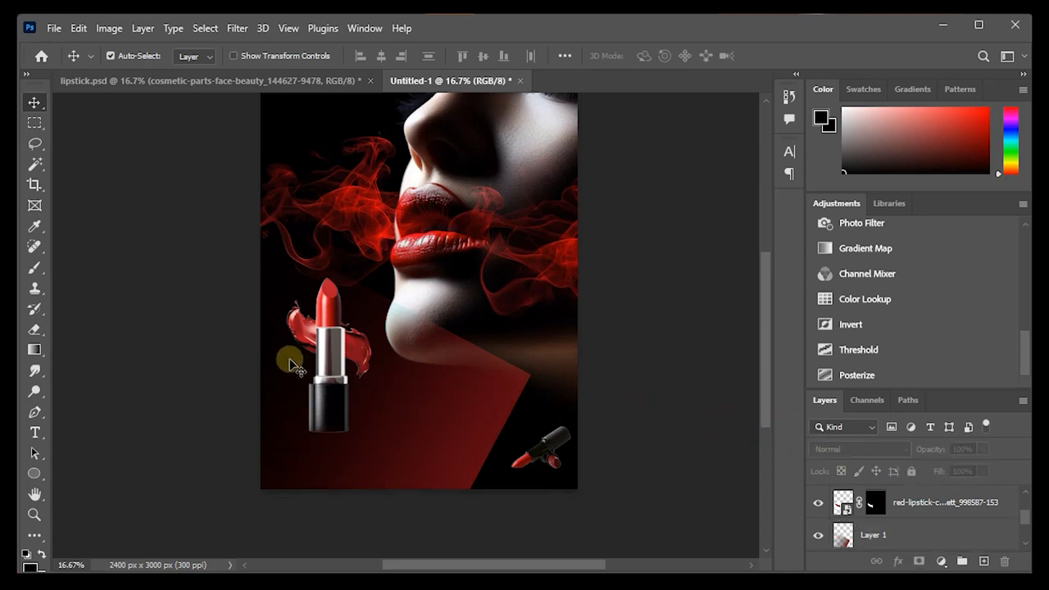
- Add the white 72 pt title "LIPSTICK" and position it below the woman's chin, beside the upright lipstick
{"action": "mouse_move", "coordinate": [344, 396]}
{"action": "left_mouse_down"}
{"action": "mouse_move", "coordinate": [332, 379]}
{"action": "mouse_move", "coordinate": [336, 387]}
{"action": "left_mouse_up"}
{"action": "key", "text": "t"}
{"action": "left_click", "coordinate": [489, 385]}
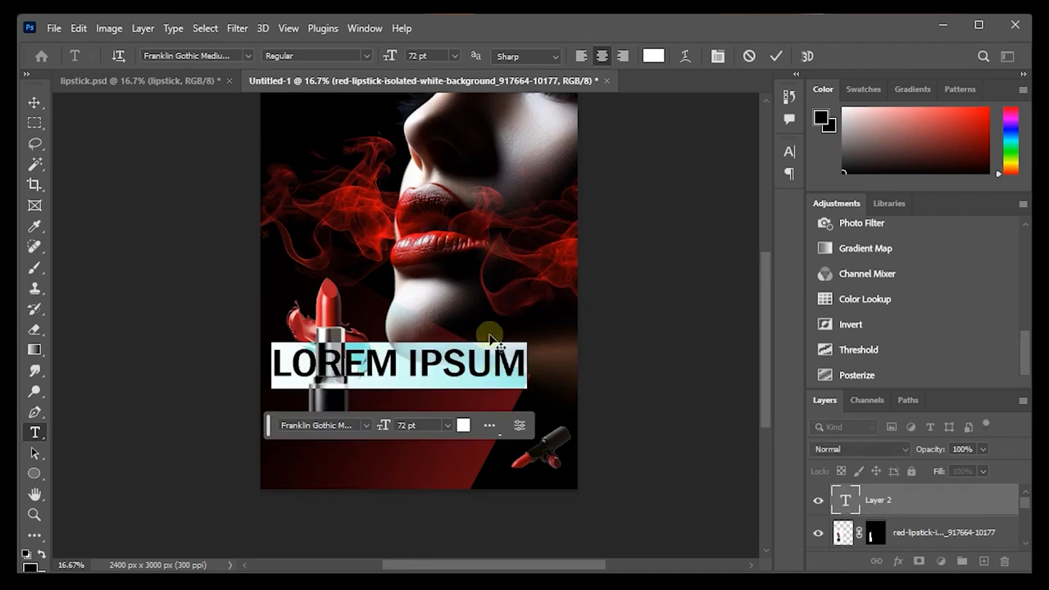
{"action": "key", "text": "BackSpace"}
{"action": "type", "text": "LIPSTICK"}
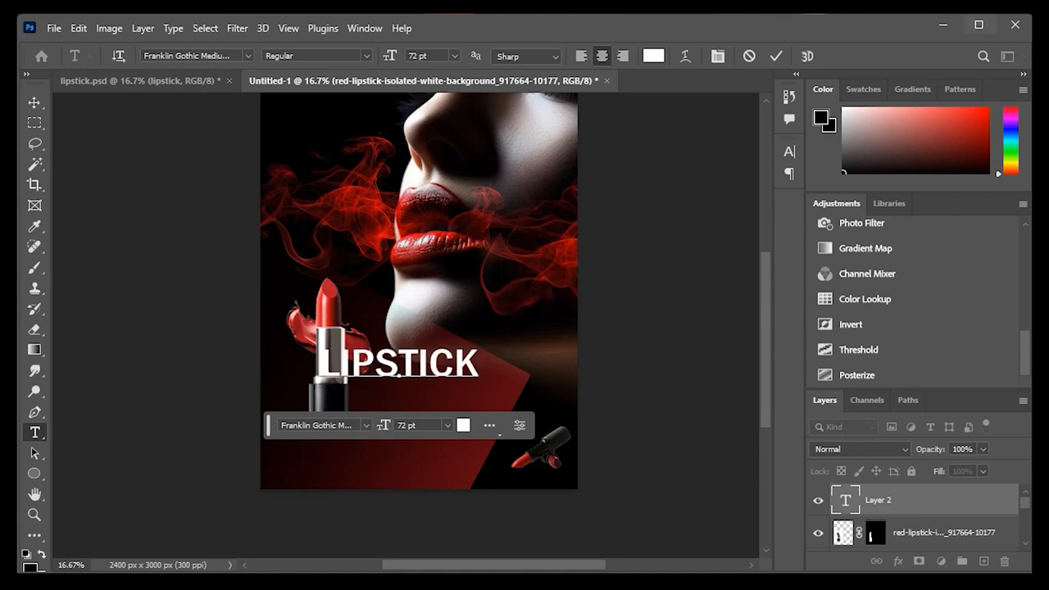
{"action": "left_click_drag", "start_coordinate": [456, 403], "coordinate": [535, 415]}
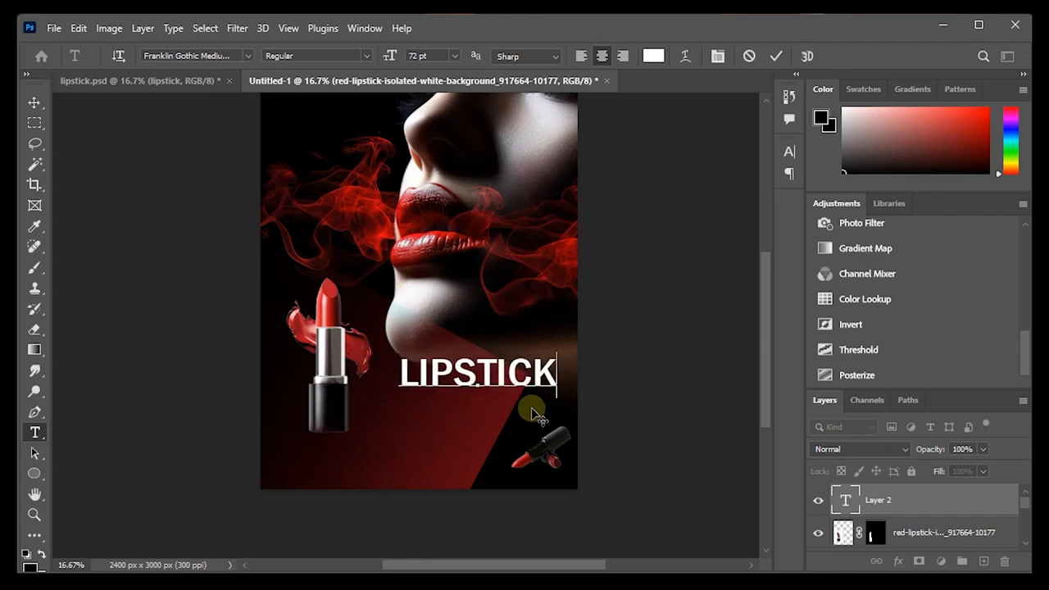
{"action": "left_click", "coordinate": [34, 103]}
- Add a separate text line reading "NATURAL COSMETICS" near the poster's lower edge
{"action": "left_click", "coordinate": [35, 434]}
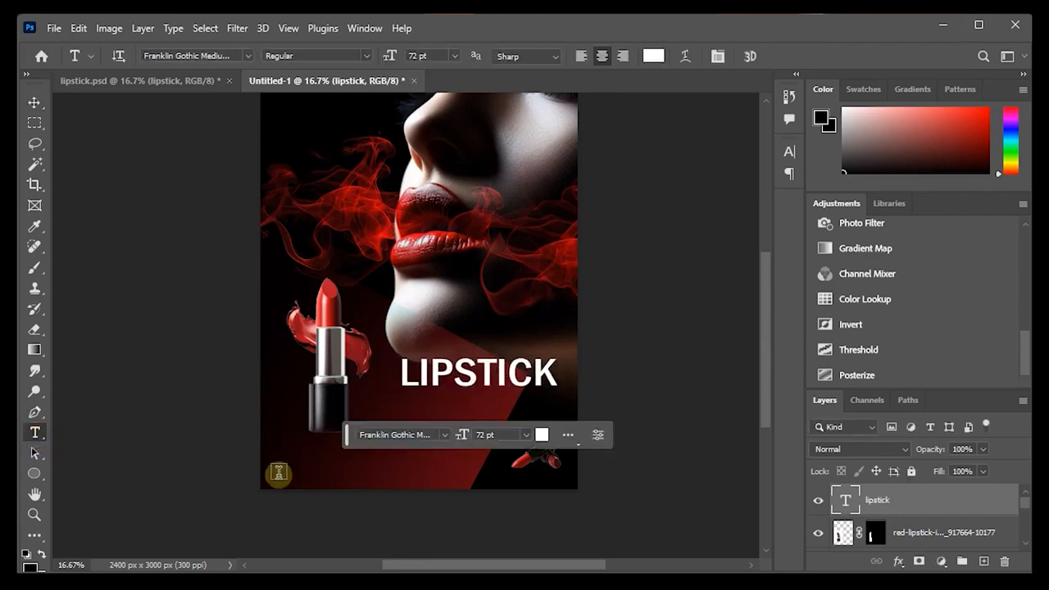
{"action": "left_click", "coordinate": [366, 465]}
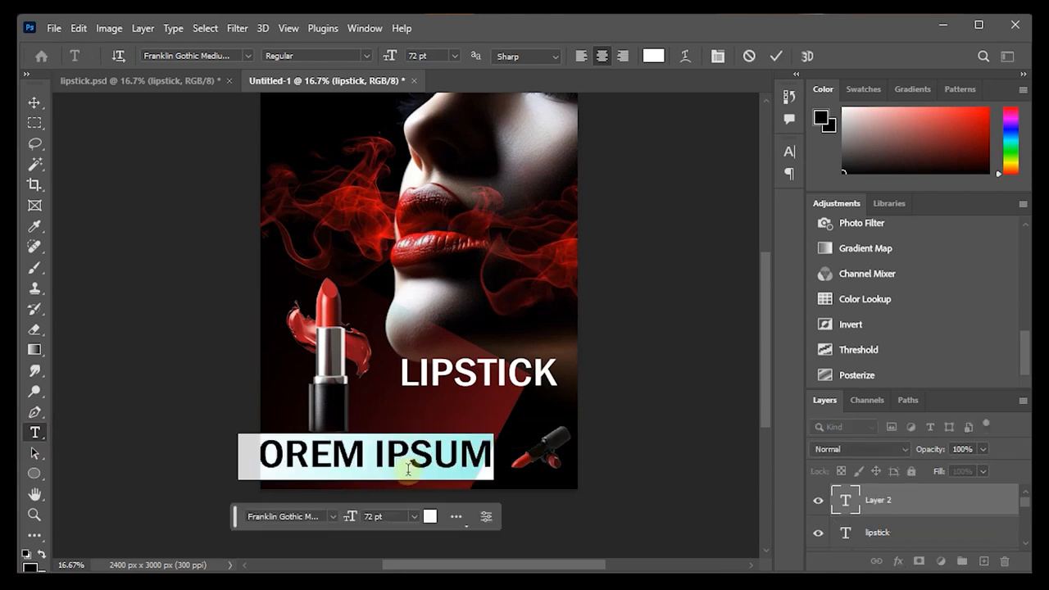
{"action": "key", "text": "BackSpace"}
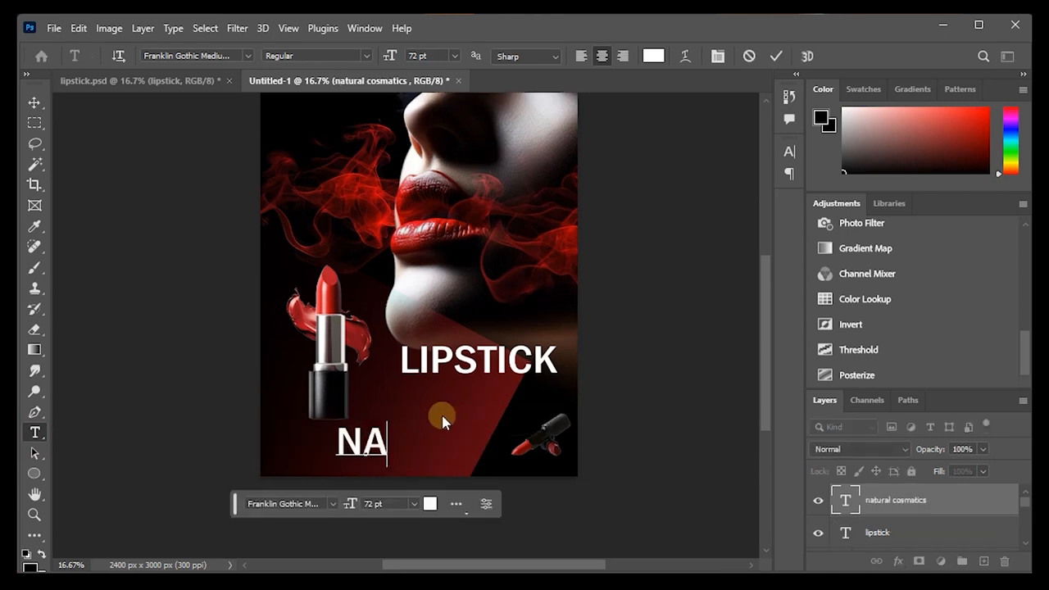
{"action": "type", "text": "TURAL COSMETIC"}
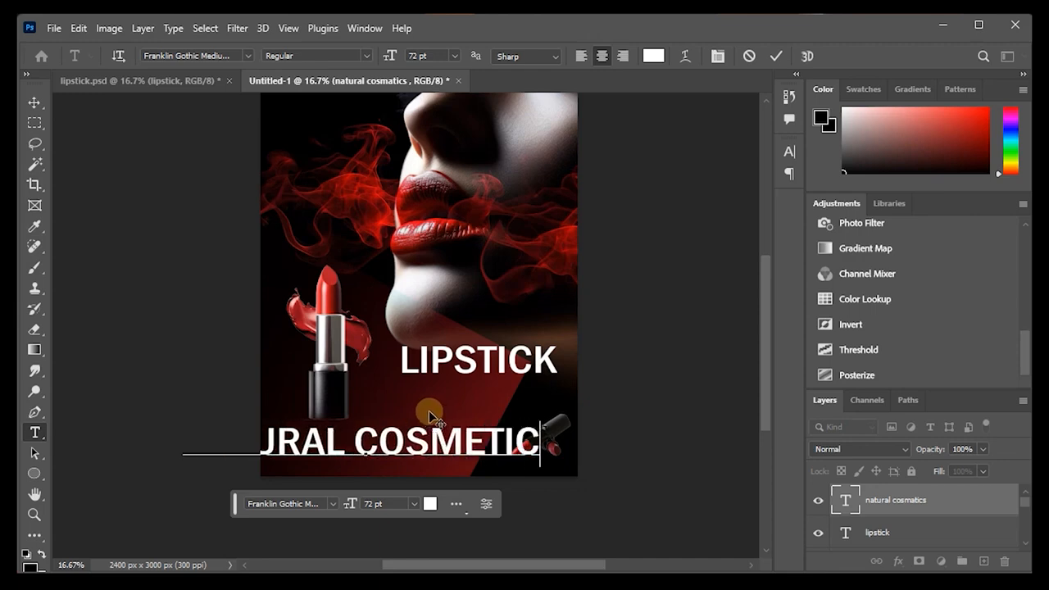
{"action": "type", "text": "S"}
- Reduce the "NATURAL COSMETICS" text to 29 pt and position it directly beneath the LIPSTICK title
{"action": "key", "text": "ctrl+a"}
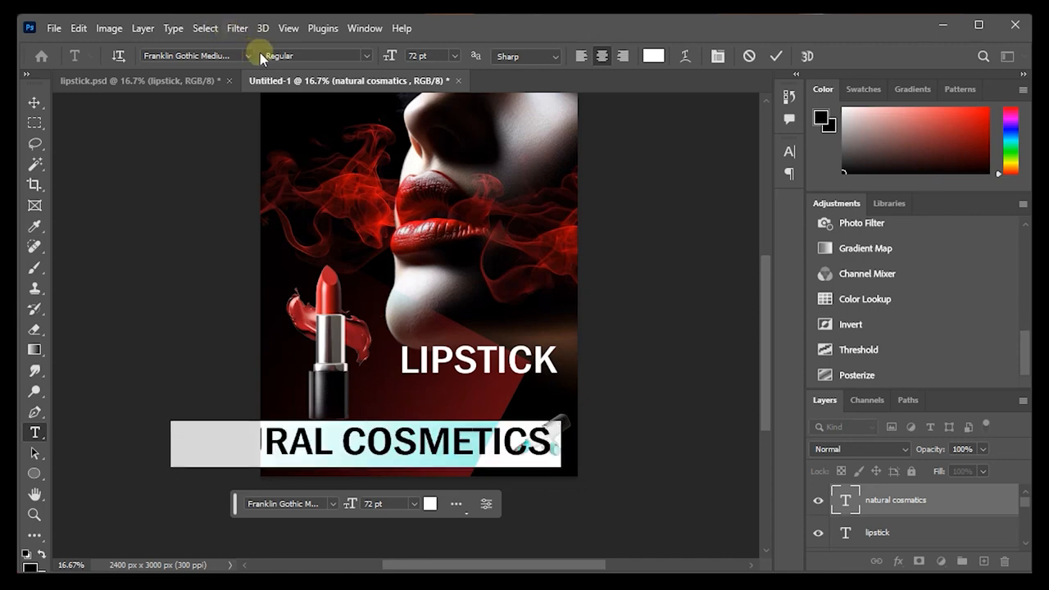
{"action": "left_click_drag", "start_coordinate": [387, 59], "coordinate": [358, 64]}
{"action": "left_click_drag", "start_coordinate": [321, 488], "coordinate": [447, 414]}
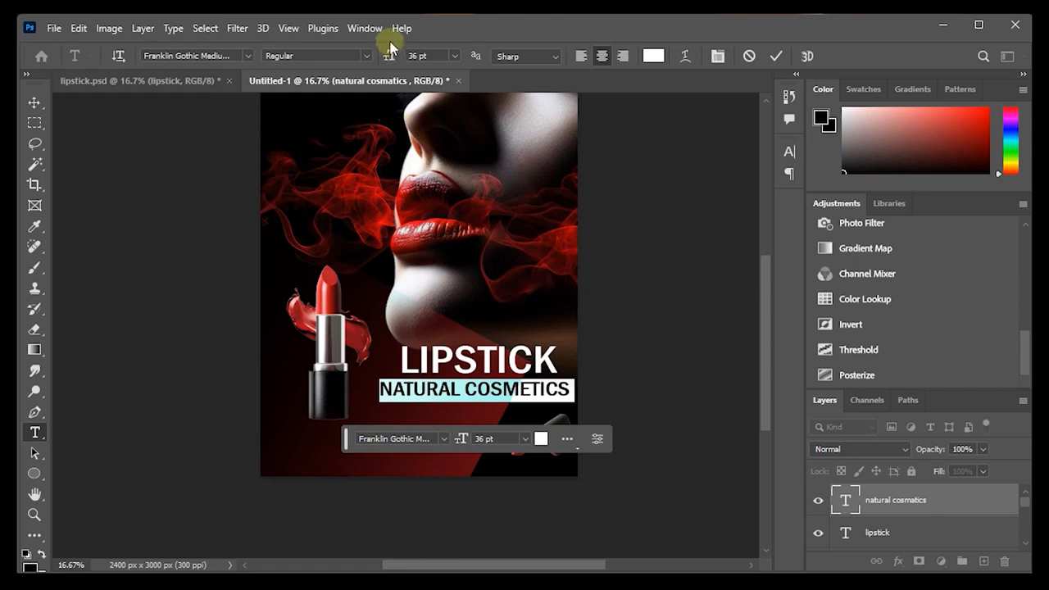
{"action": "left_click_drag", "start_coordinate": [383, 61], "coordinate": [378, 63]}
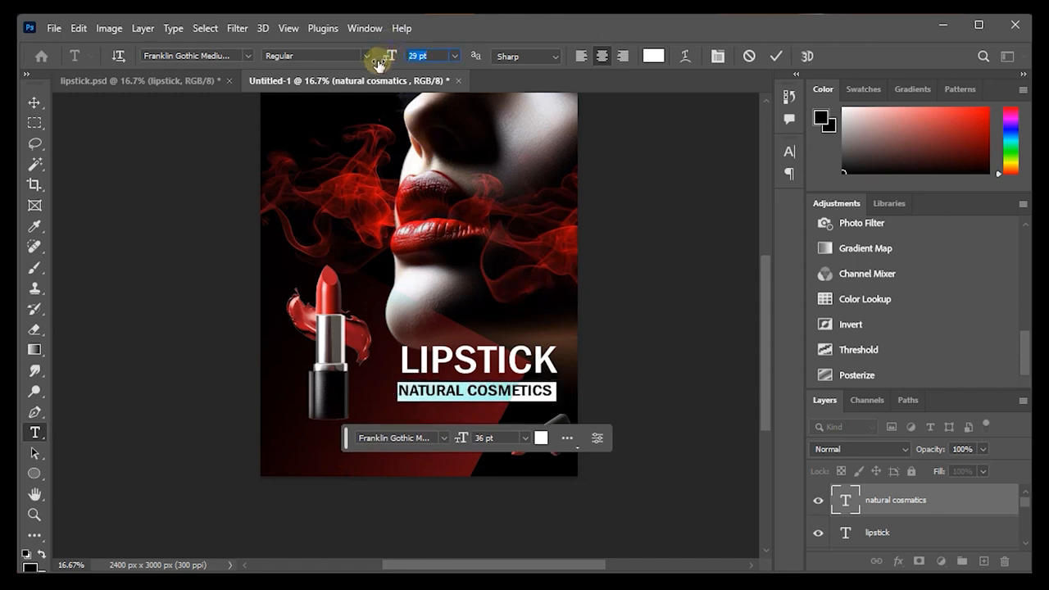
- Move the "NATURAL COSMETICS" line closer under LIPSTICK and widen its word gap so it spans the title's width
{"action": "key", "text": "Right"}
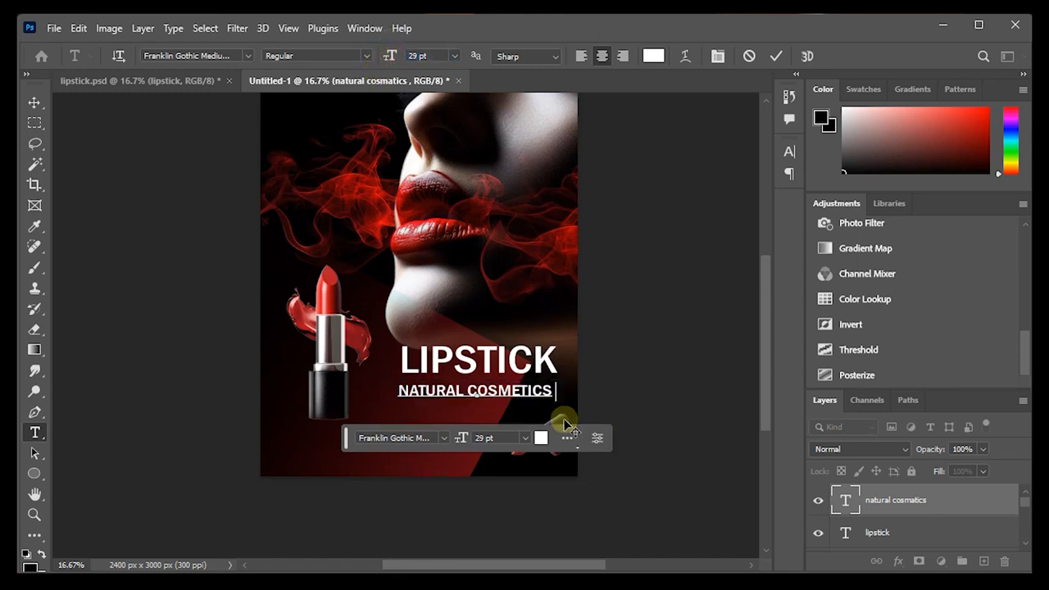
{"action": "left_click_drag", "start_coordinate": [526, 412], "coordinate": [527, 411]}
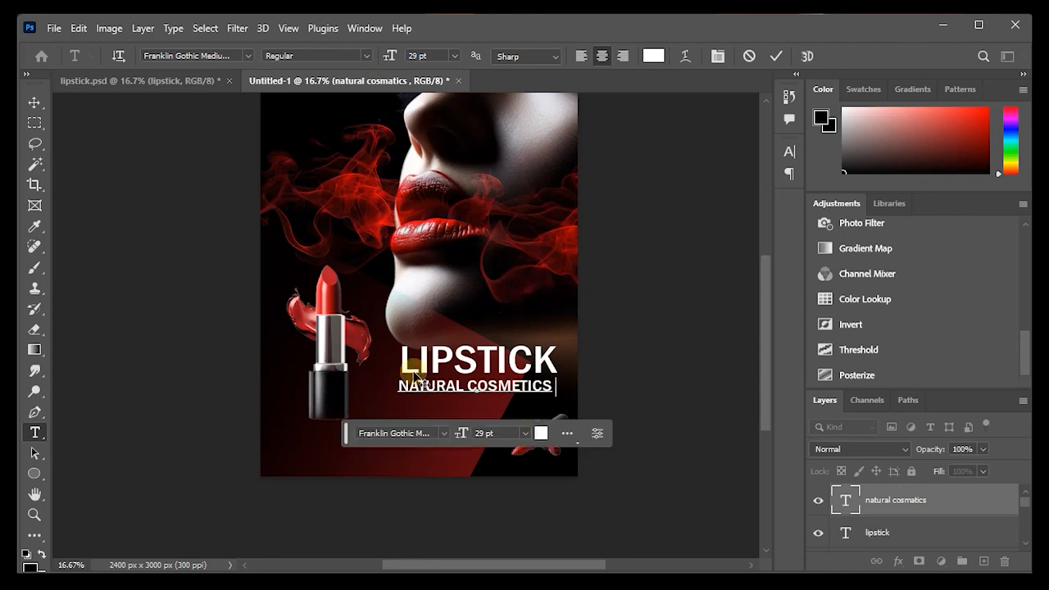
{"action": "left_click", "coordinate": [468, 385]}
{"action": "left_click_drag", "start_coordinate": [507, 410], "coordinate": [509, 409]}
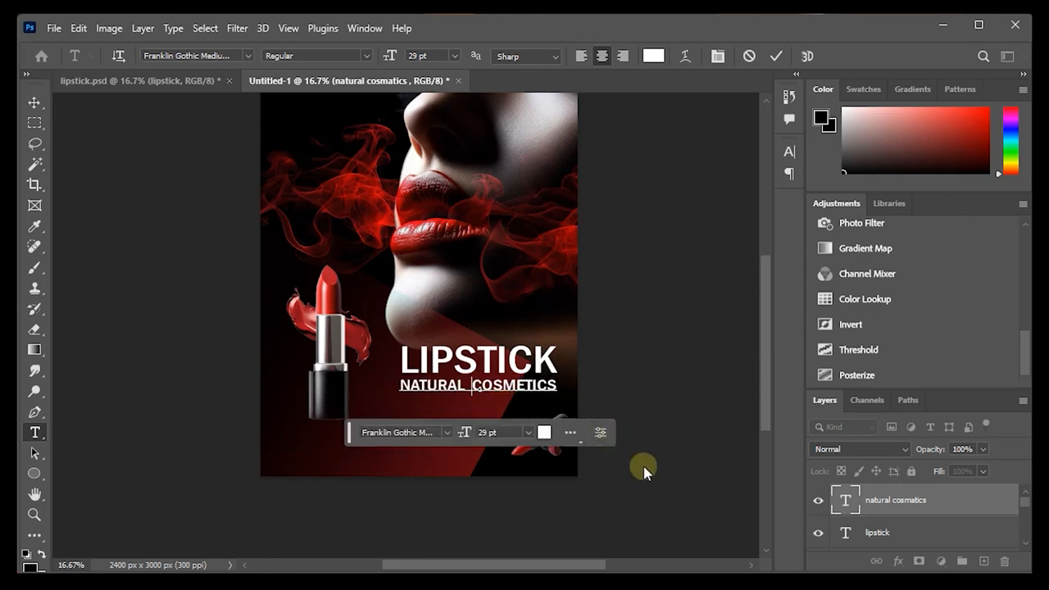
- Recolor the whole "NATURAL COSMETICS" line to light red ff5656
{"action": "left_click_drag", "start_coordinate": [403, 385], "coordinate": [566, 395]}
{"action": "left_click", "coordinate": [654, 56]}
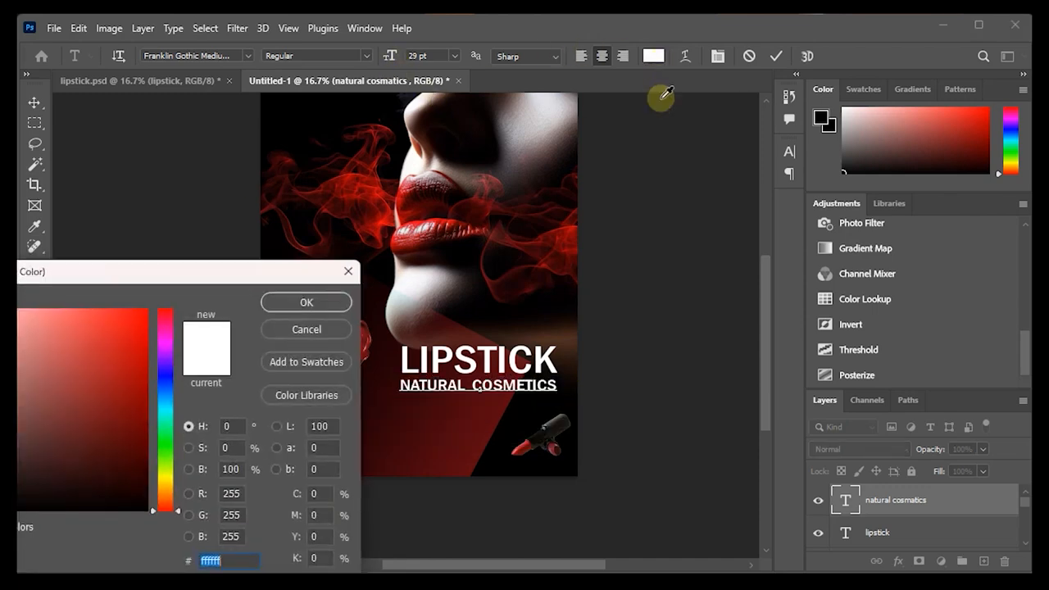
{"action": "left_click_drag", "start_coordinate": [136, 380], "coordinate": [80, 302]}
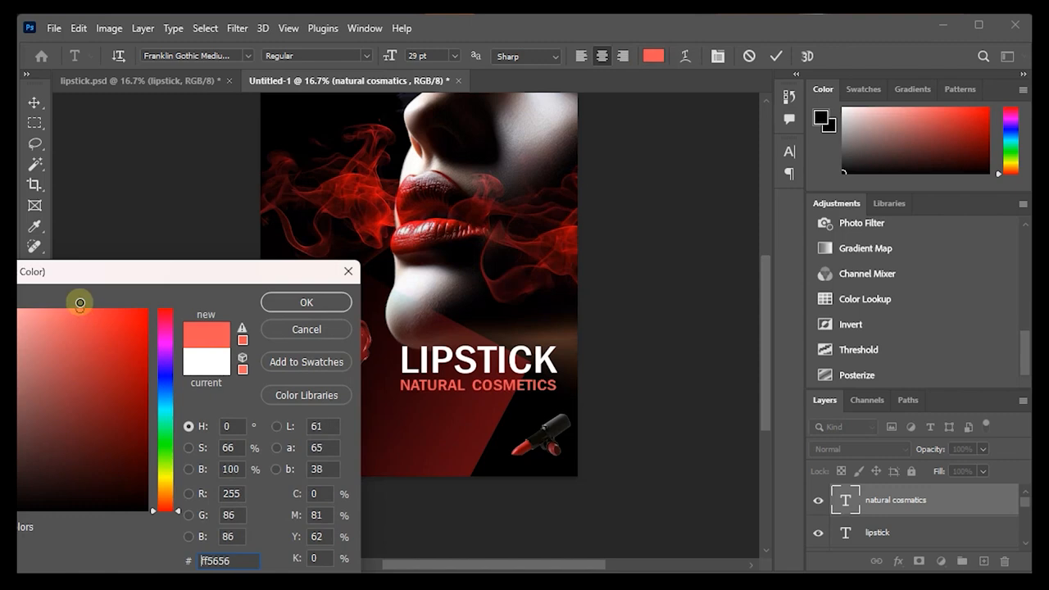
{"action": "left_click", "coordinate": [305, 303]}
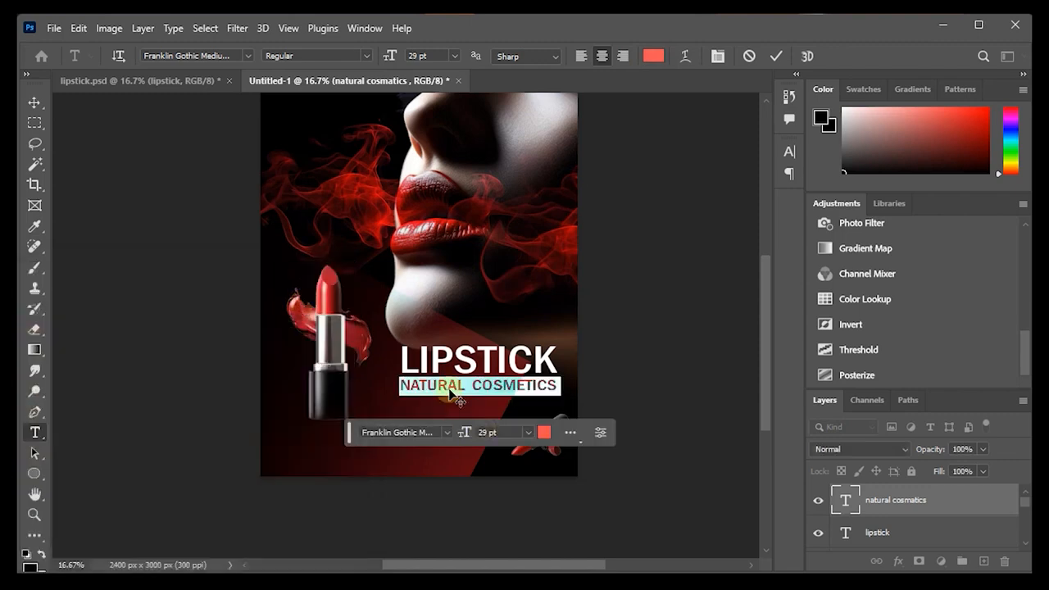
{"action": "left_click", "coordinate": [216, 200]}
{"action": "left_click", "coordinate": [35, 102]}
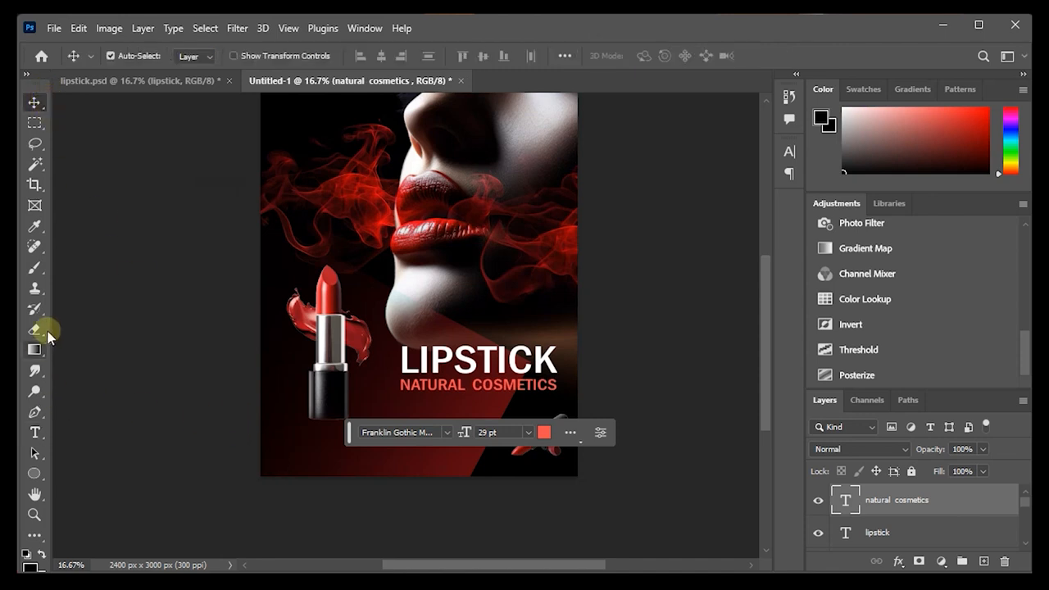
- Add a white 10 pt Arial paragraph beginning "SUGAR COSMETICS - MATTE AS HELL - CRAYON LIPSTICK" along the poster's lower edge
{"action": "left_click", "coordinate": [35, 432]}
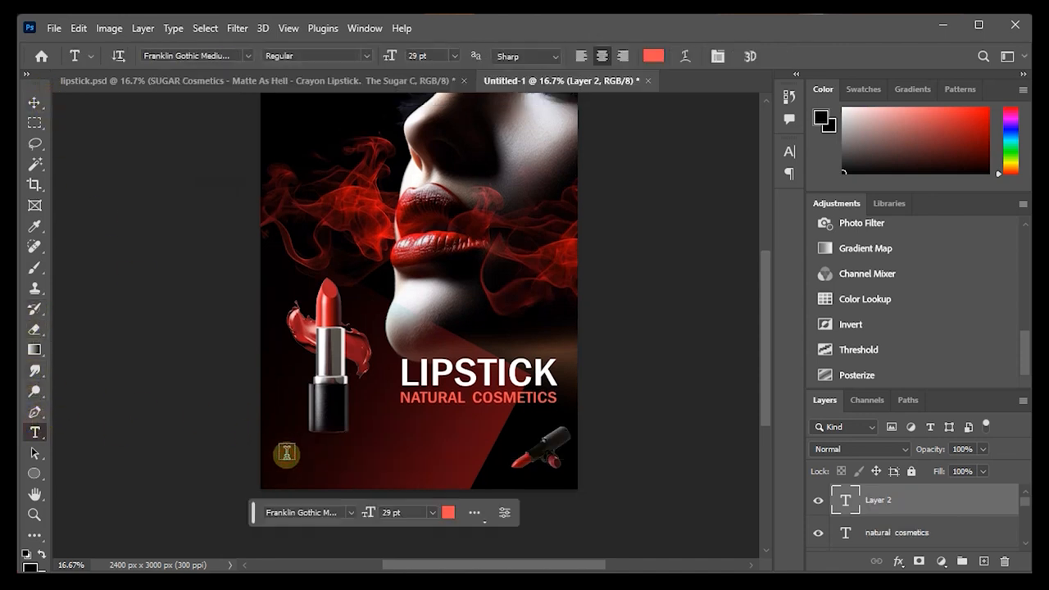
{"action": "left_click_drag", "start_coordinate": [286, 453], "coordinate": [509, 485]}
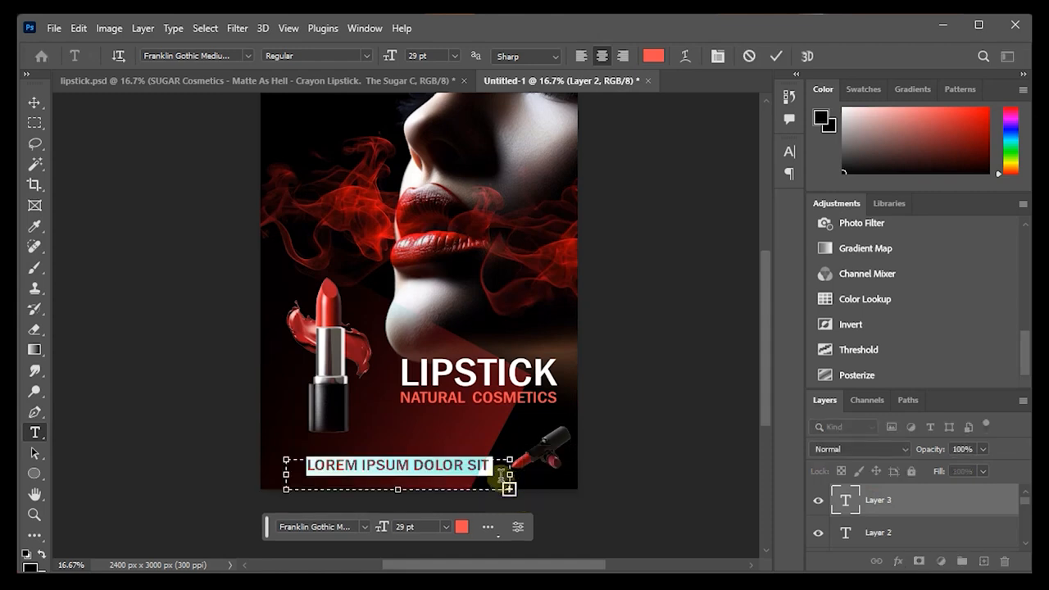
{"action": "key", "text": "BackSpace"}
{"action": "type", "text": "SUGAR COSMETICS - MATTE AS HELL - CRAYON LIPSTICK. THE SUGAR COSMETICS AS HELL-CRAYON LIPSTICK IS ONE OF THE BEST LIPSTICKS WITH A LONG-LASTING AND PARABEN-FREE FORMULA."}
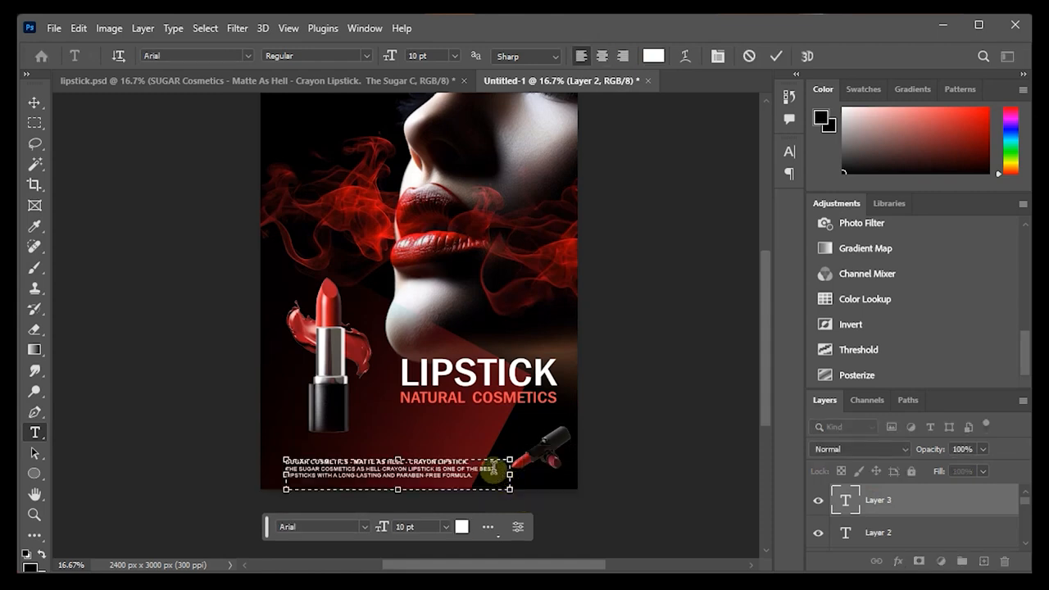
- Shift the description paragraph slightly up and left, then move the small lipstick image in the lower corner slightly left beside it
{"action": "left_click", "coordinate": [35, 102]}
{"action": "left_click_drag", "start_coordinate": [418, 473], "coordinate": [414, 465]}
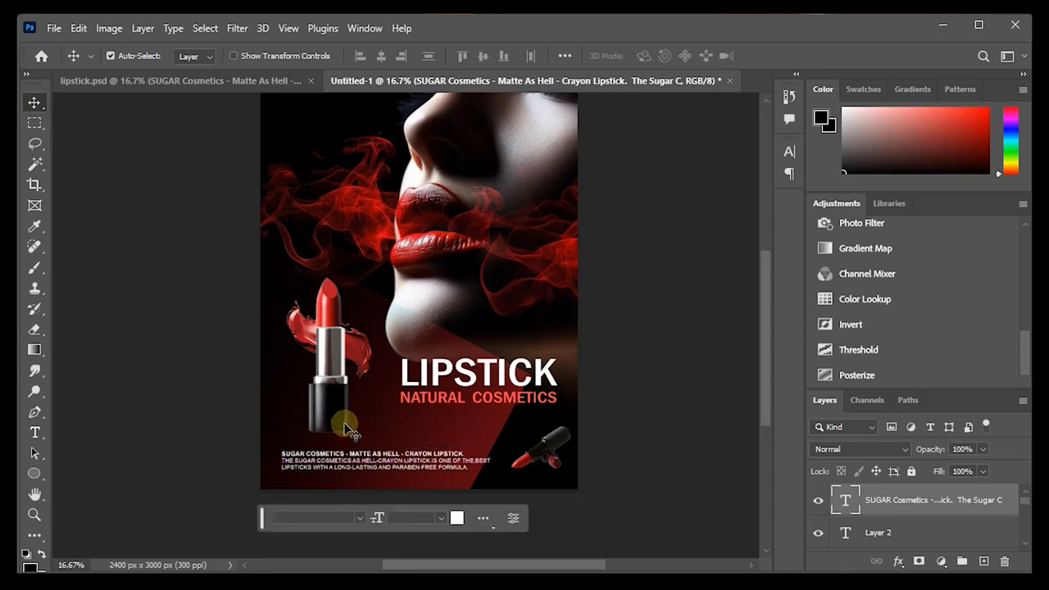
{"action": "left_click_drag", "start_coordinate": [351, 455], "coordinate": [349, 464]}
{"action": "left_click_drag", "start_coordinate": [551, 468], "coordinate": [541, 465]}
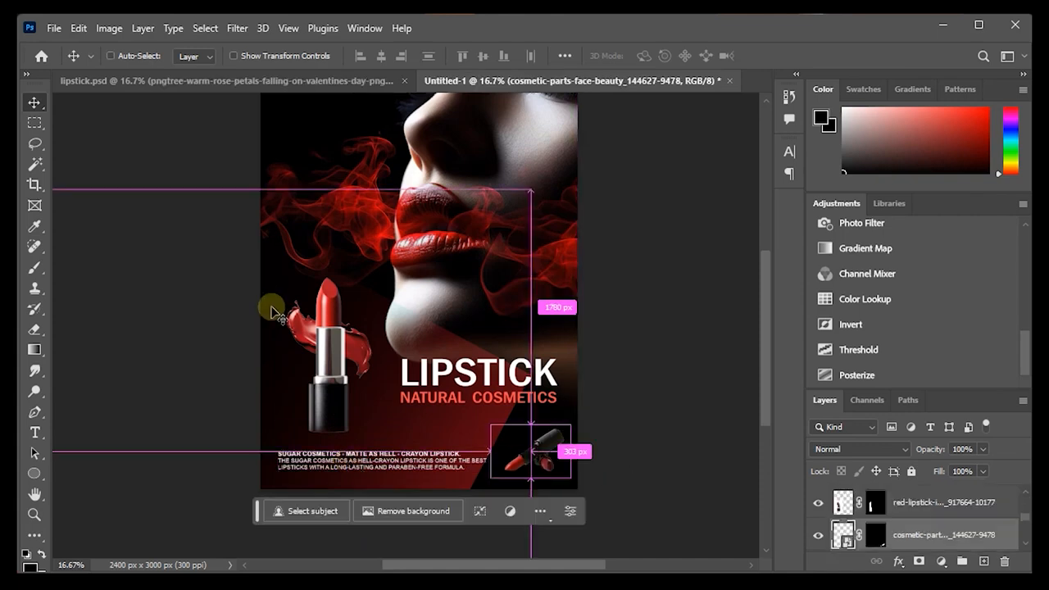
- Paste the falling rose petals image over the poster's lower area with Exclusion blending at 63% opacity
{"action": "key", "text": "ctrl+v"}
{"action": "left_click_drag", "start_coordinate": [473, 343], "coordinate": [481, 462]}
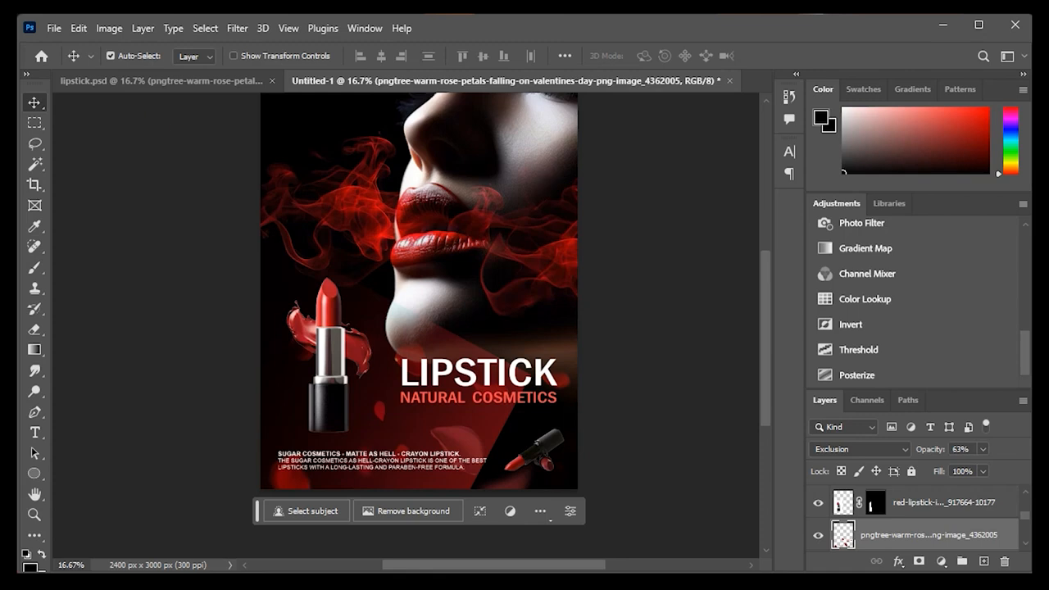
- Lower the upright lipstick slightly over the red cream smear and leave no layer selected
{"action": "left_click", "coordinate": [37, 105]}
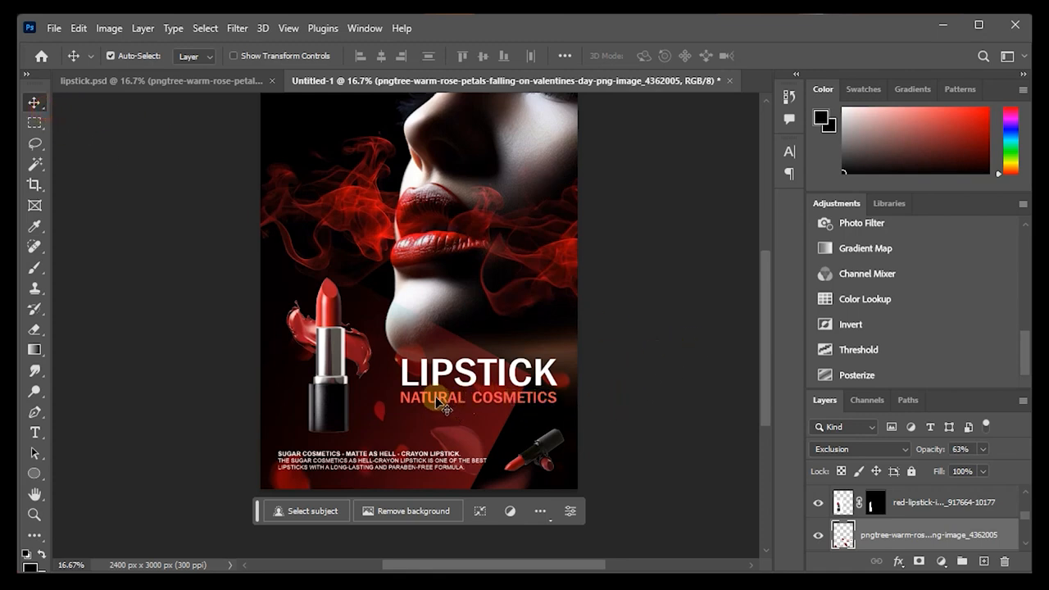
{"action": "mouse_move", "coordinate": [352, 373]}
{"action": "left_mouse_down"}
{"action": "mouse_move", "coordinate": [353, 362]}
{"action": "mouse_move", "coordinate": [356, 376]}
{"action": "left_mouse_up"}
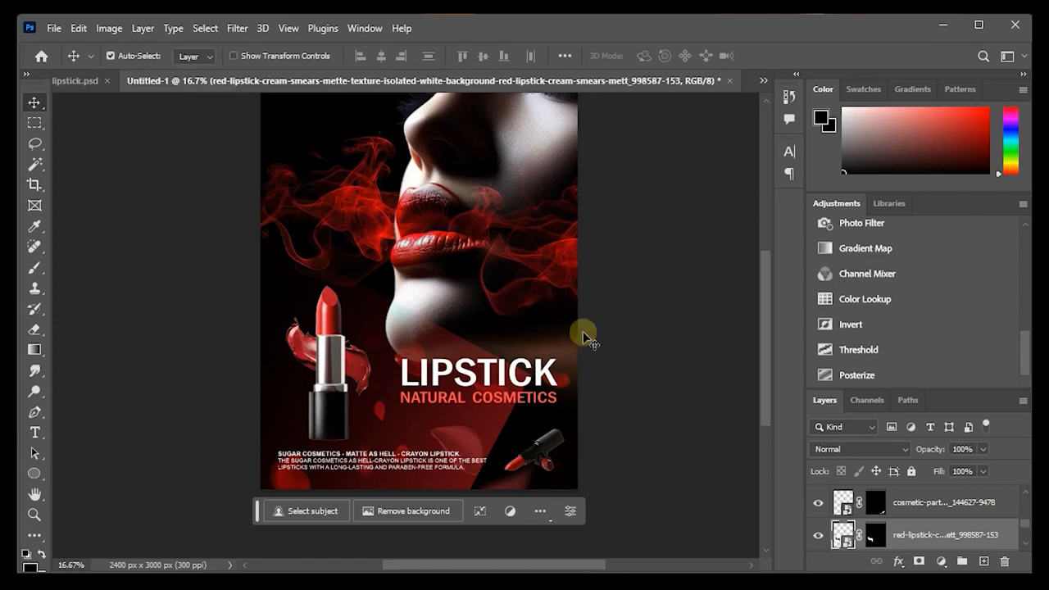
{"action": "left_click", "coordinate": [691, 321]}
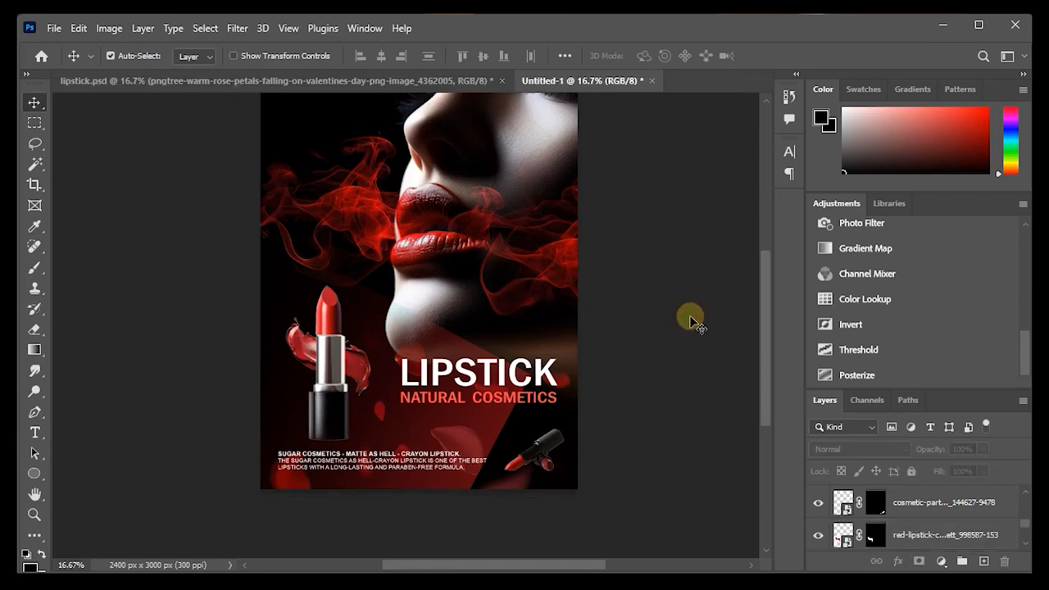